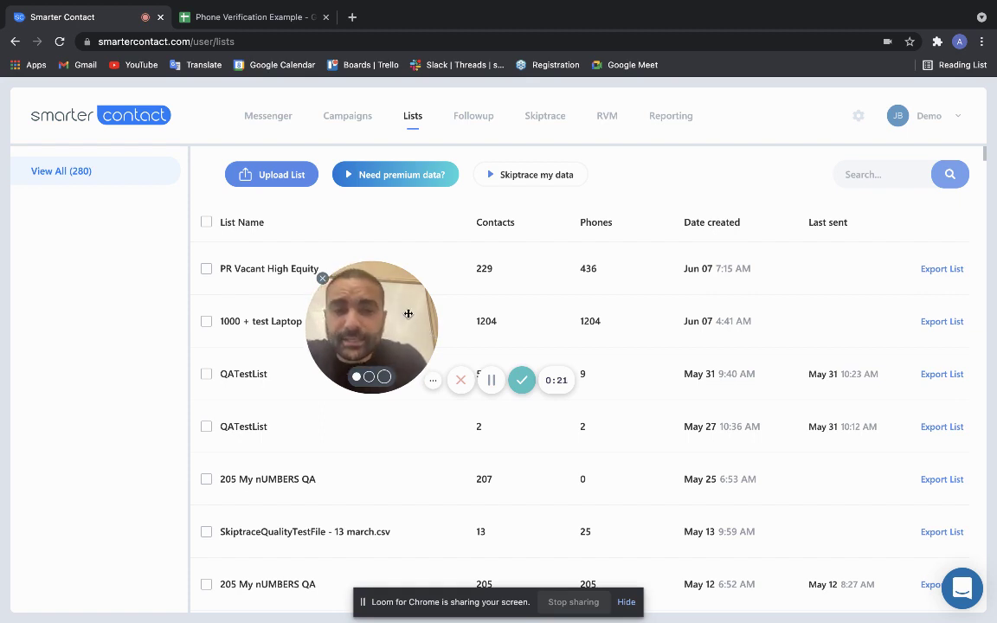
{"action": "left_click_drag", "start_coordinate": [408, 316], "coordinate": [134, 268]}
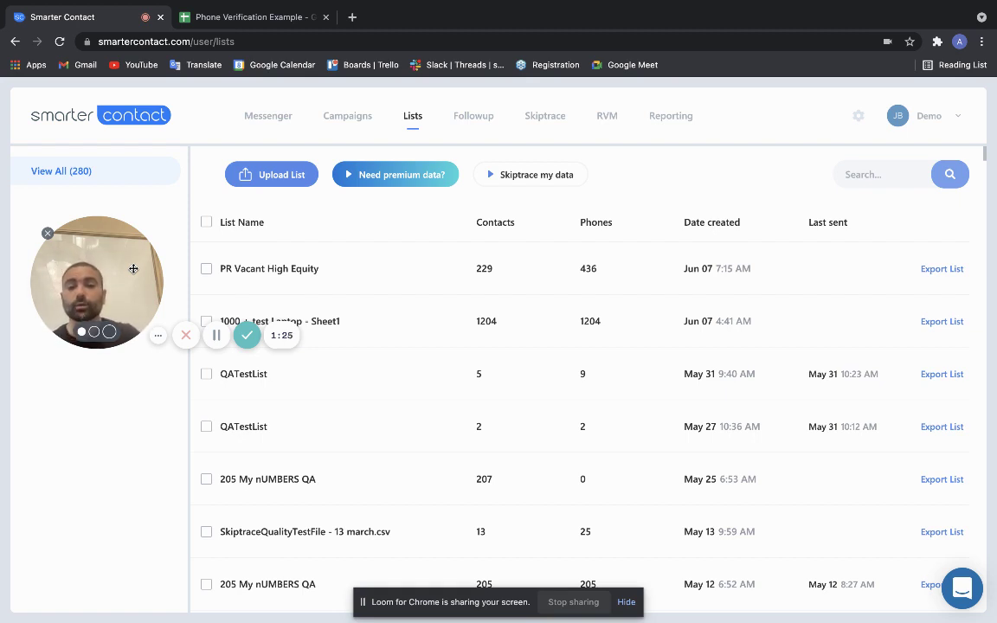
{"action": "left_click_drag", "start_coordinate": [97, 253], "coordinate": [155, 321]}
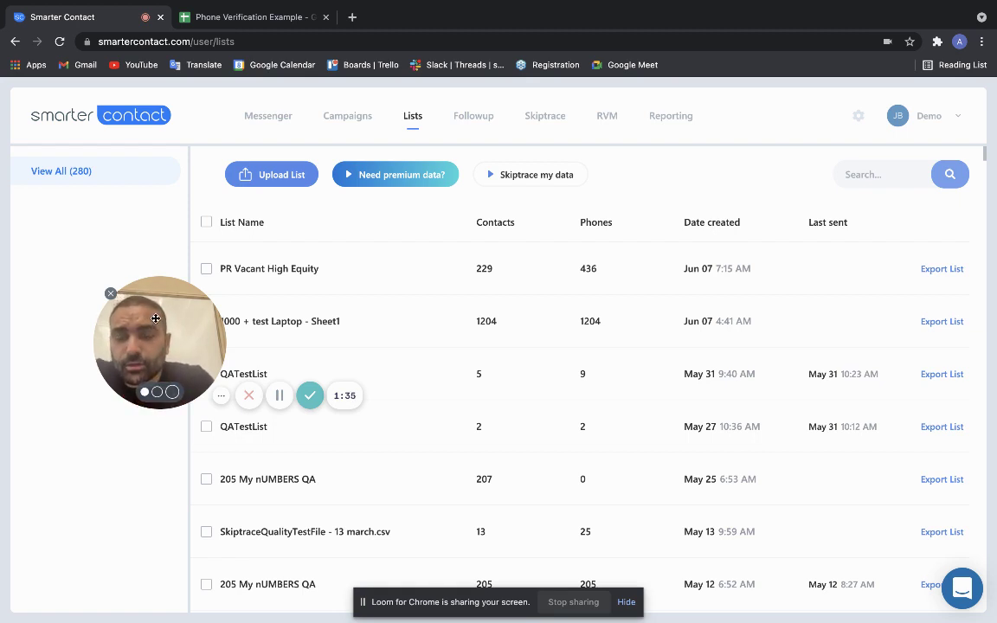
{"action": "left_click_drag", "start_coordinate": [156, 318], "coordinate": [114, 319]}
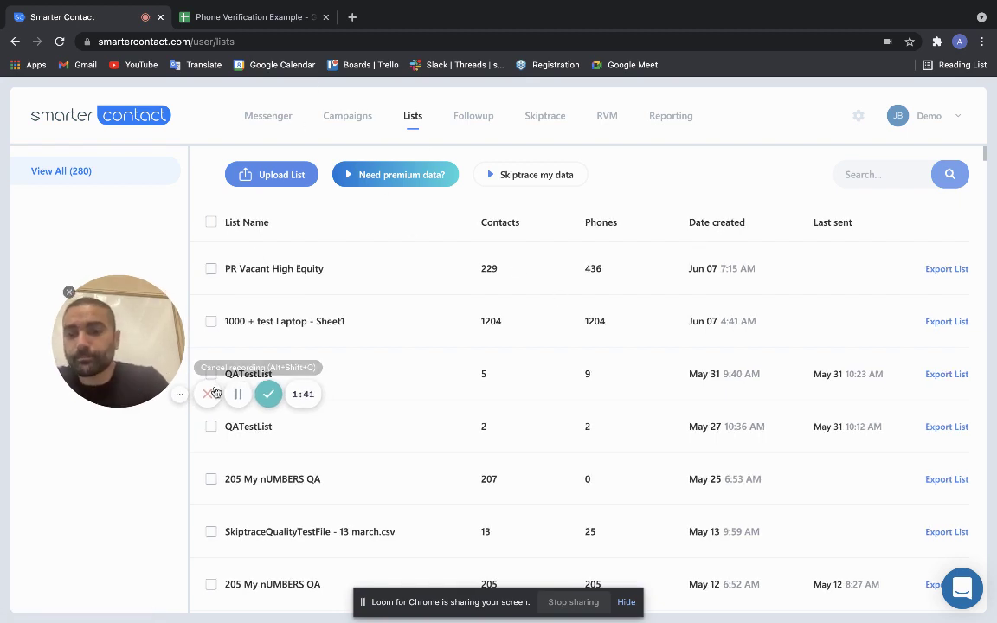
{"action": "left_click", "coordinate": [238, 394]}
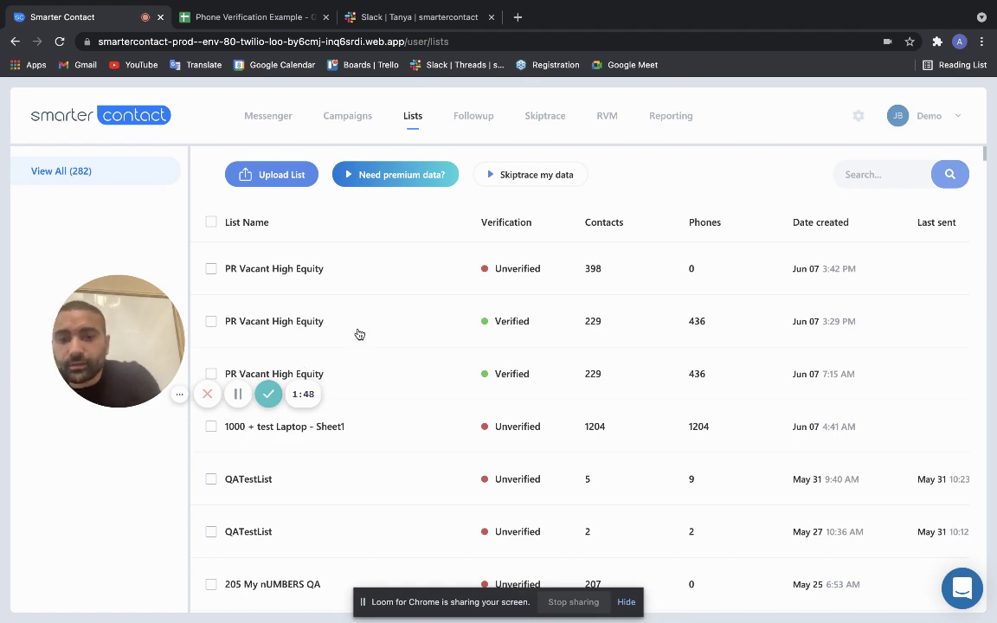
Review the verification status of the uploaded contact lists
{"action": "scroll", "coordinate": [515, 461], "scroll_direction": "down", "scroll_amount": 3}
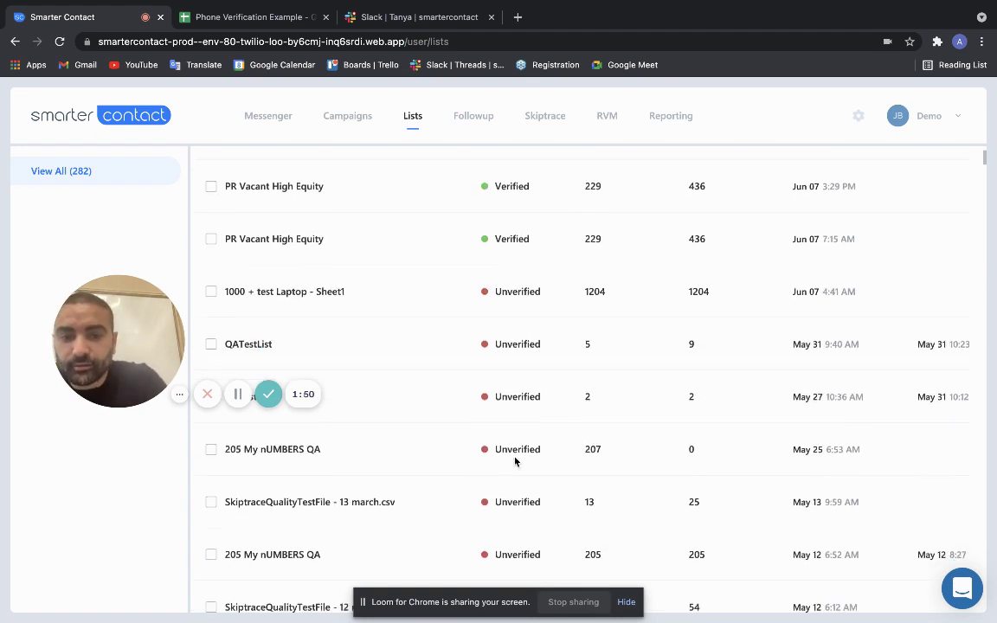
{"action": "scroll", "coordinate": [515, 461], "scroll_direction": "up", "scroll_amount": 2}
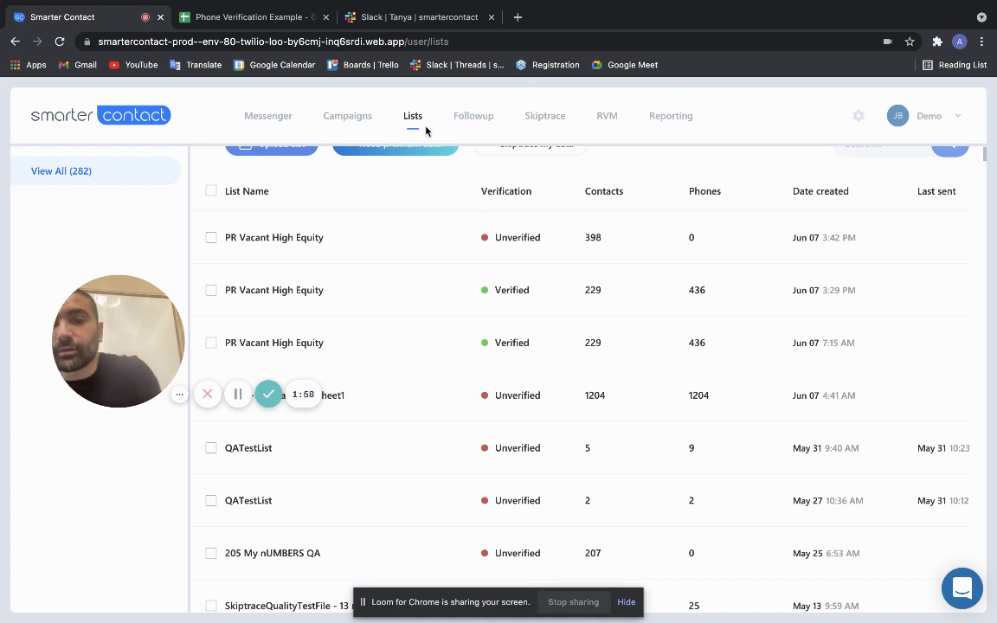
{"action": "scroll", "coordinate": [433, 138], "scroll_direction": "up", "scroll_amount": 1}
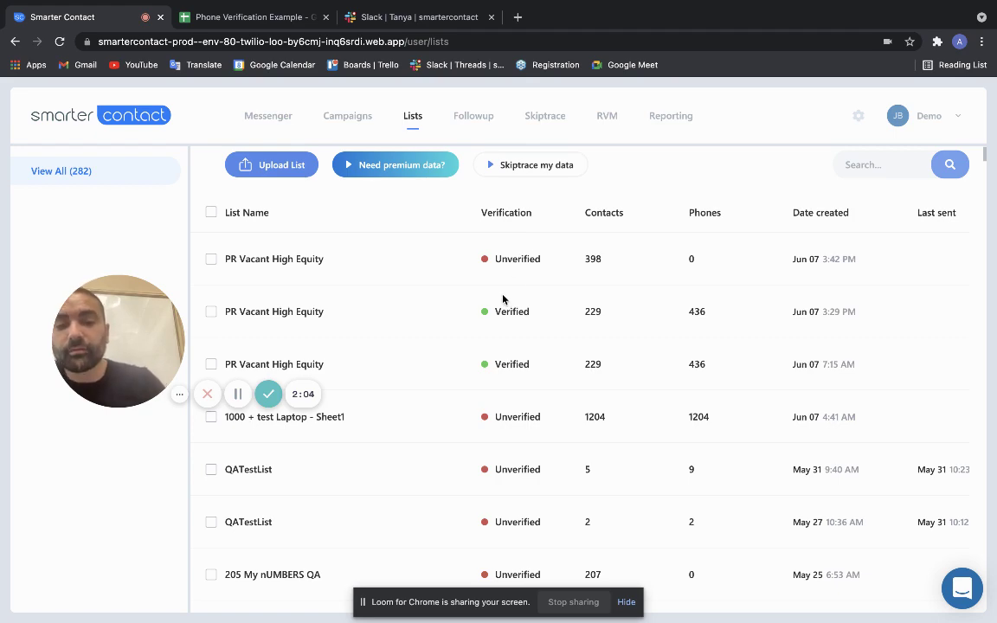
{"action": "scroll", "coordinate": [502, 298], "scroll_direction": "down", "scroll_amount": 2}
{"action": "scroll", "coordinate": [503, 292], "scroll_direction": "up", "scroll_amount": 3}
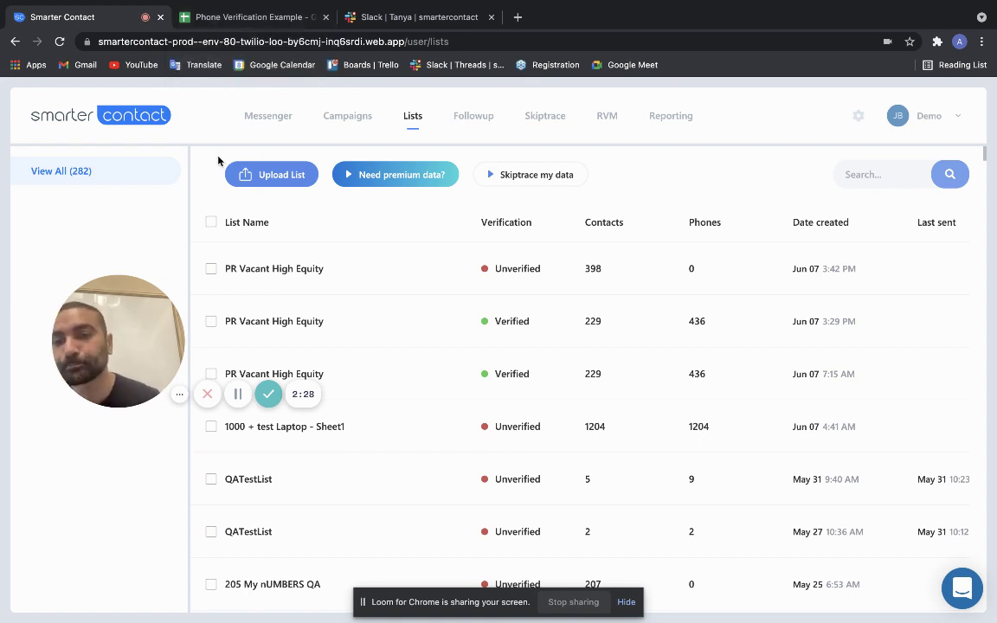
Upload PR Vacant High Equity.csv from the desktop as a new contact list and close the Slack page
{"action": "left_click", "coordinate": [264, 177]}
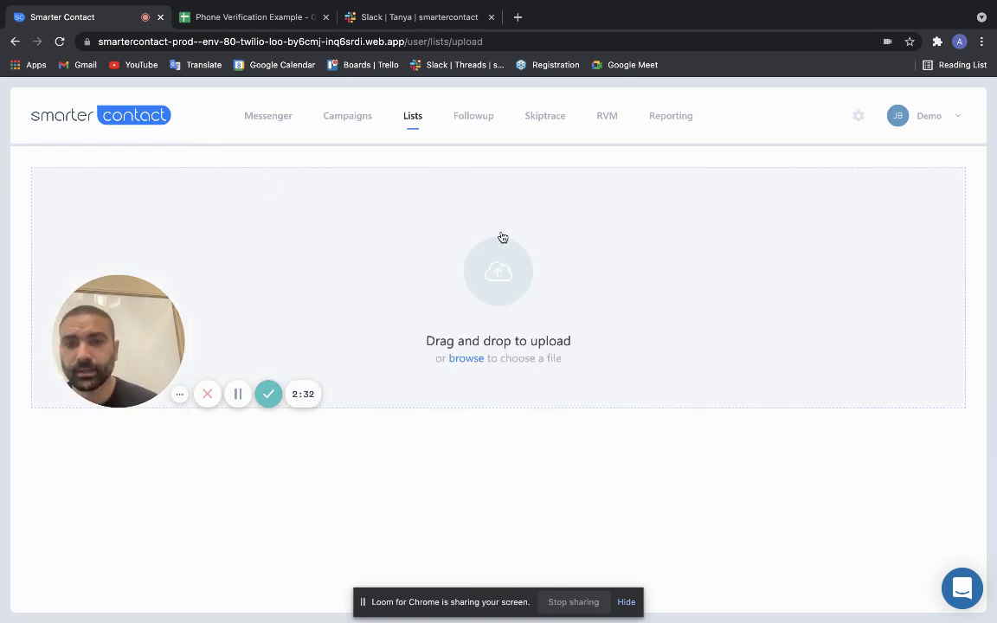
{"action": "left_click", "coordinate": [44, 27]}
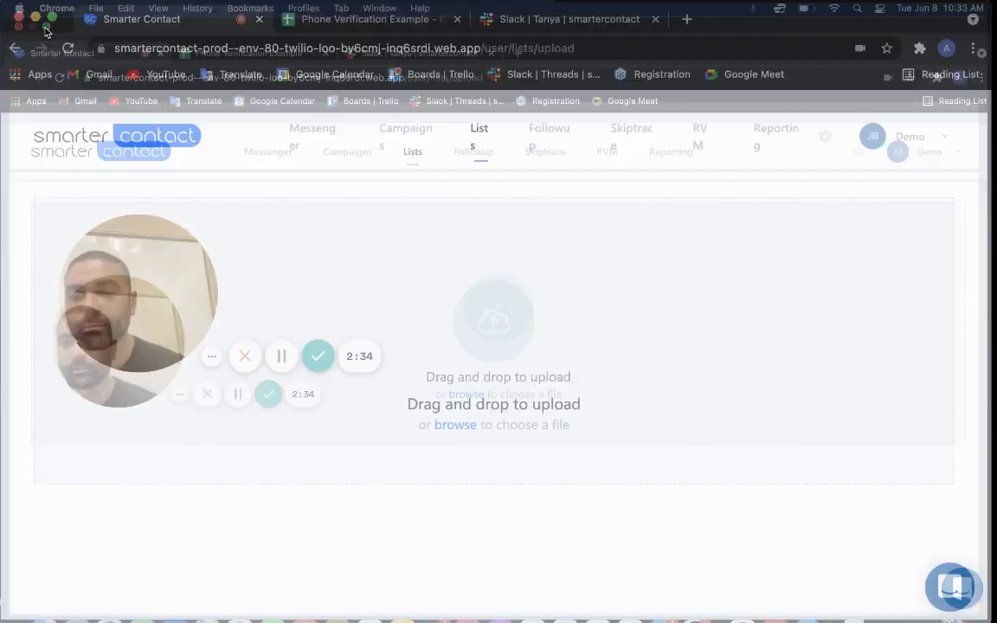
{"action": "left_click_drag", "start_coordinate": [887, 268], "coordinate": [485, 316]}
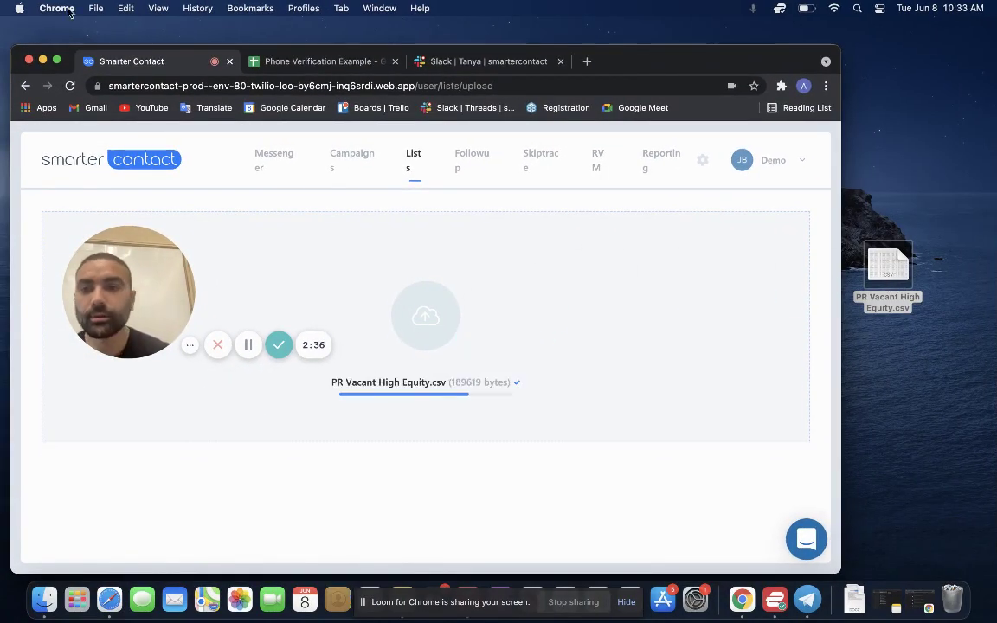
{"action": "left_click", "coordinate": [57, 59]}
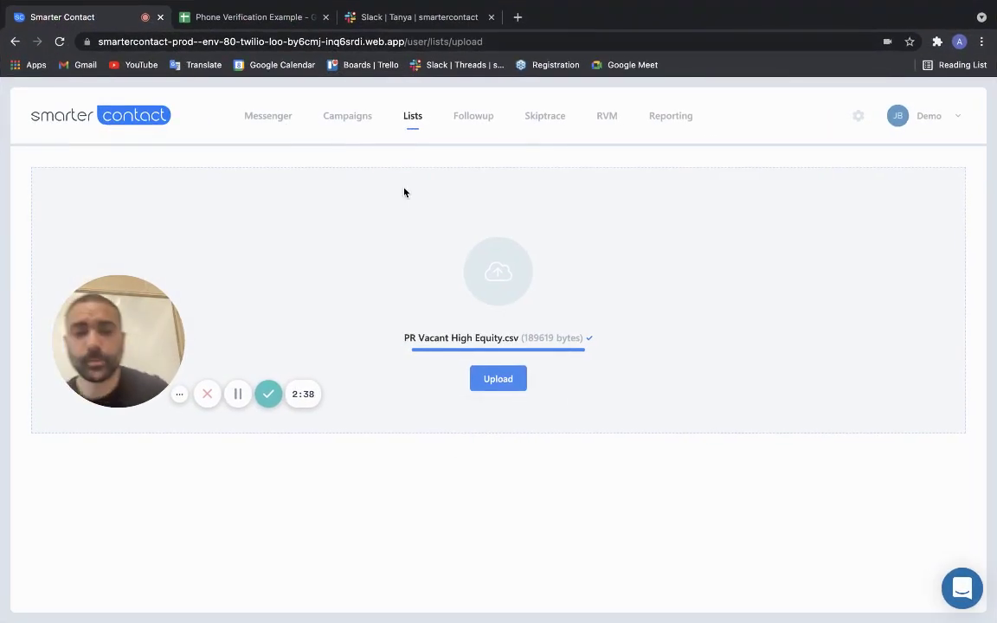
{"action": "left_click", "coordinate": [519, 391]}
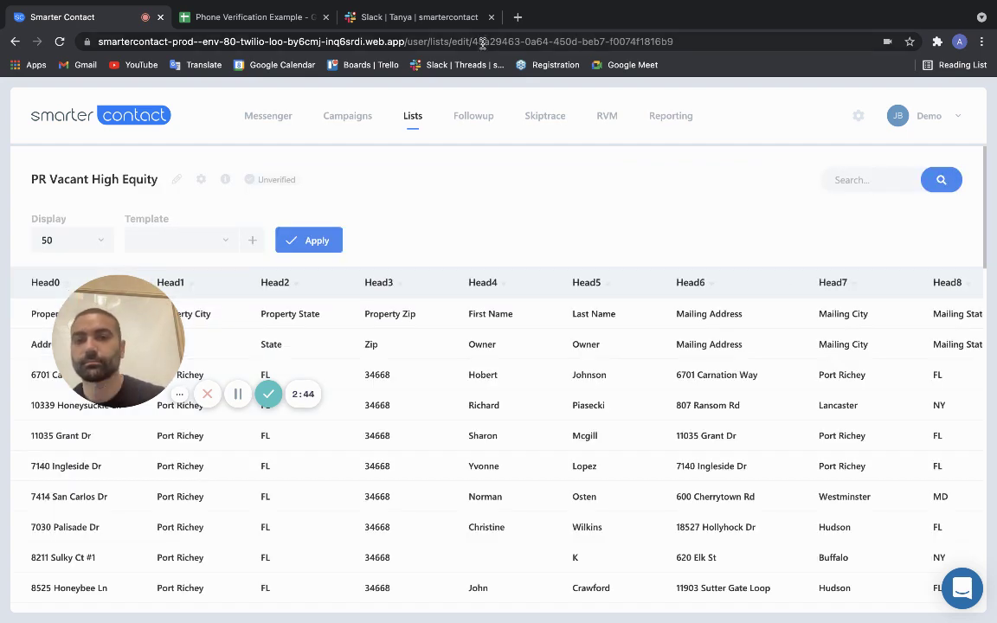
{"action": "left_click", "coordinate": [491, 17]}
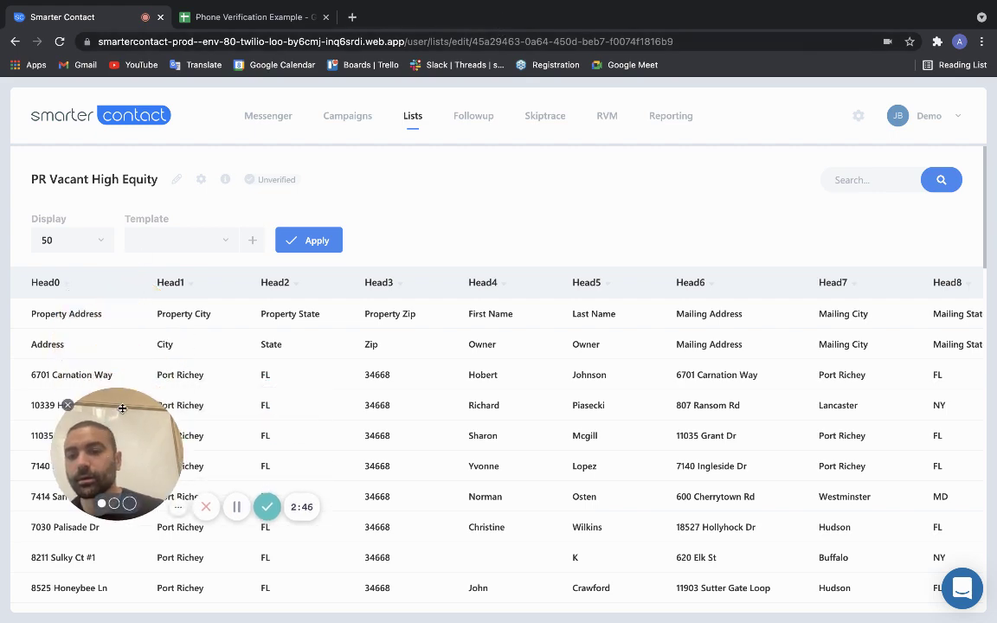
Map the Head11 column of the PR Vacant High Equity list to the Phone field
{"action": "scroll", "coordinate": [771, 355], "scroll_direction": "right", "scroll_amount": 5}
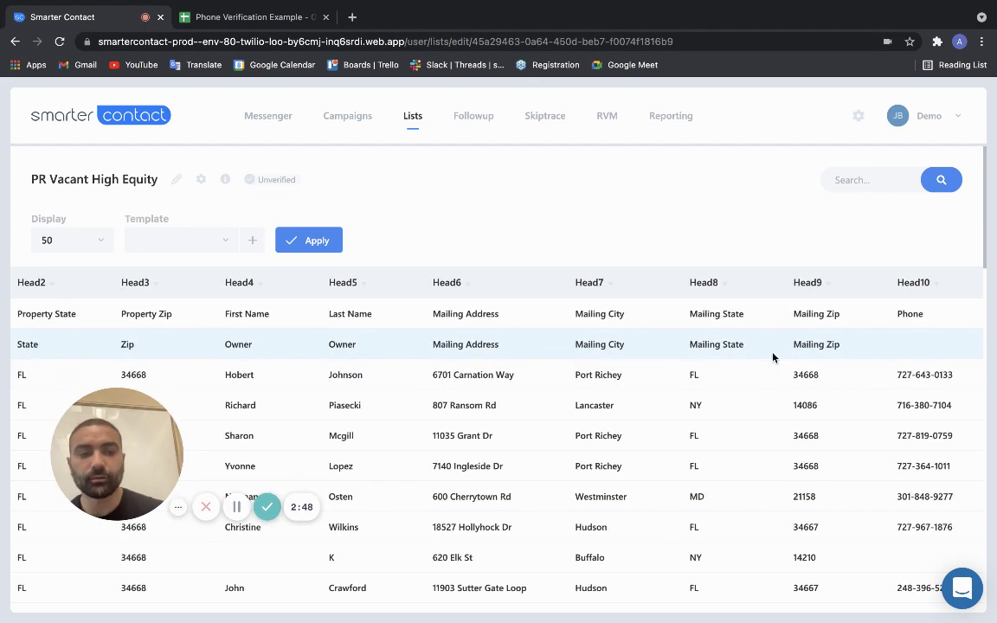
{"action": "scroll", "coordinate": [772, 355], "scroll_direction": "right", "scroll_amount": 2}
{"action": "left_click", "coordinate": [599, 282]}
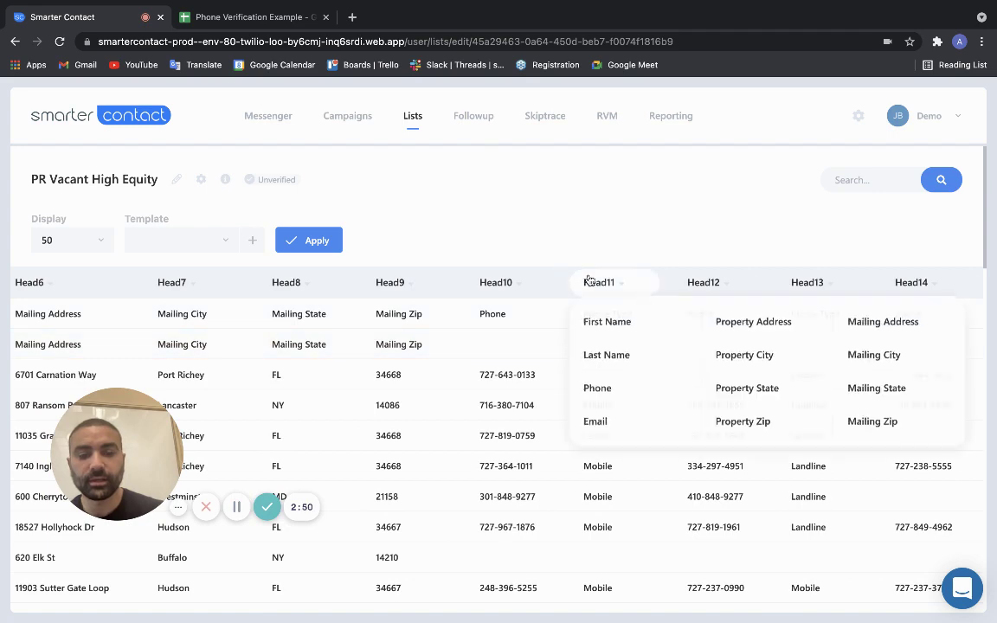
{"action": "left_click", "coordinate": [595, 391]}
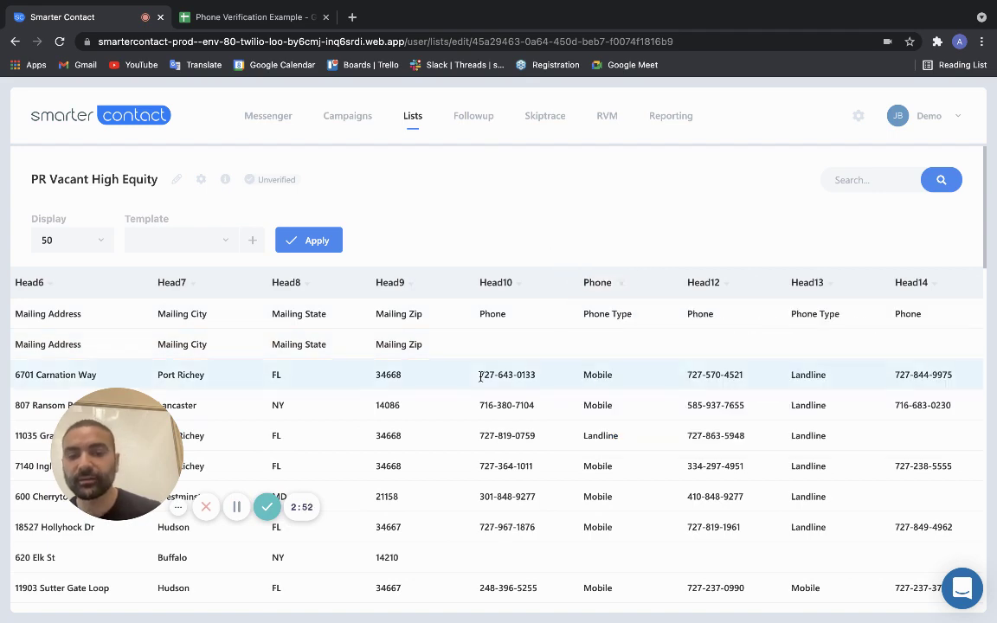
Map the Head10 column, which holds the first set of phone numbers, to the Phone field
{"action": "scroll", "coordinate": [318, 408], "scroll_direction": "left", "scroll_amount": 7}
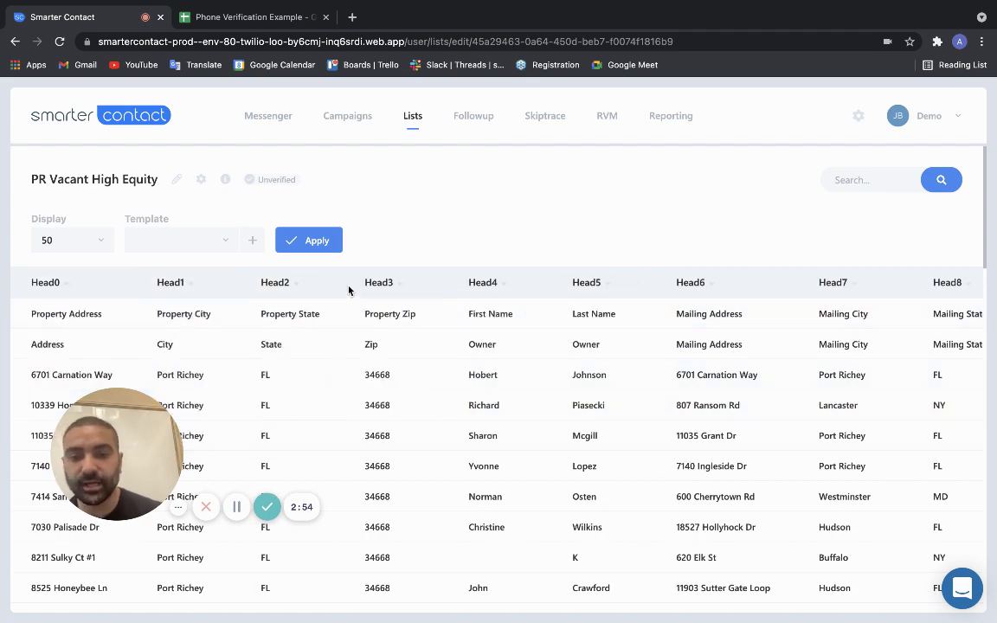
{"action": "mouse_move", "coordinate": [509, 295]}
{"action": "scroll", "coordinate": [901, 487], "scroll_direction": "right", "scroll_amount": 5}
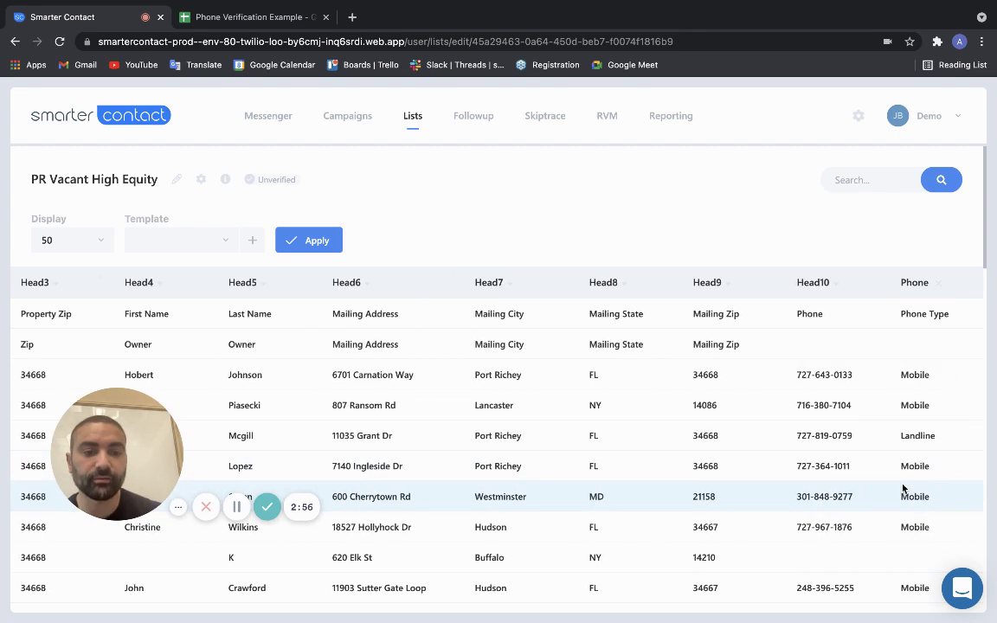
{"action": "mouse_move", "coordinate": [595, 282]}
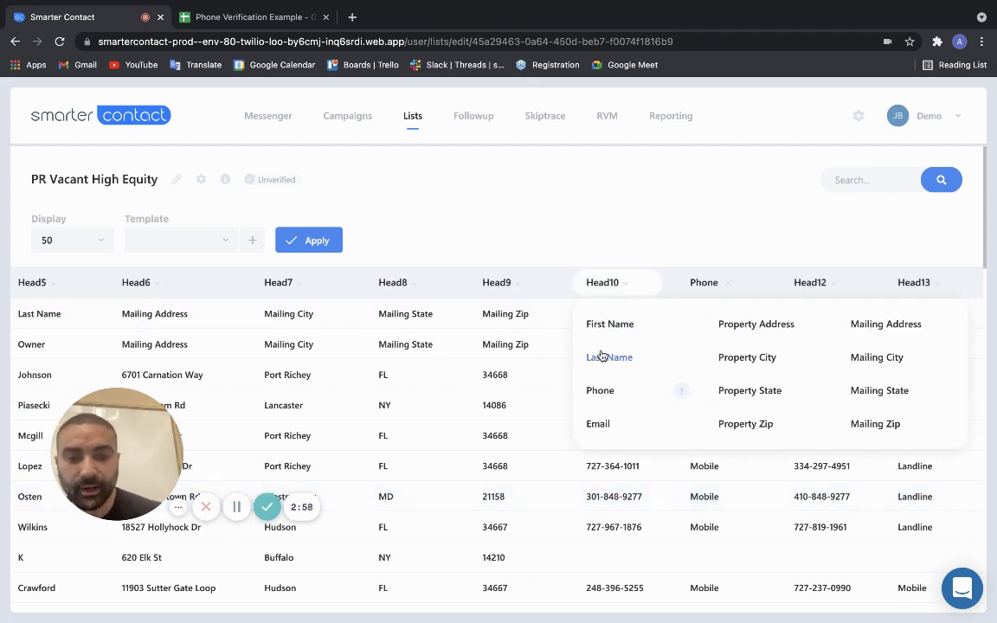
{"action": "left_click", "coordinate": [590, 390]}
Map the remaining phone number columns Head12, Head14 and Head16 to the Phone field
{"action": "scroll", "coordinate": [661, 385], "scroll_direction": "right", "scroll_amount": 2}
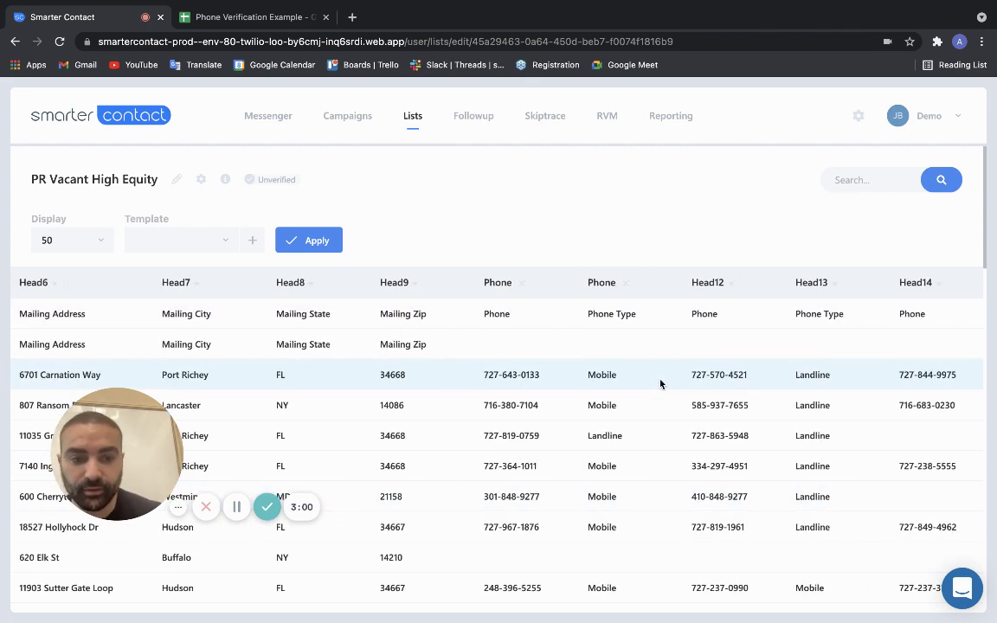
{"action": "mouse_move", "coordinate": [749, 278]}
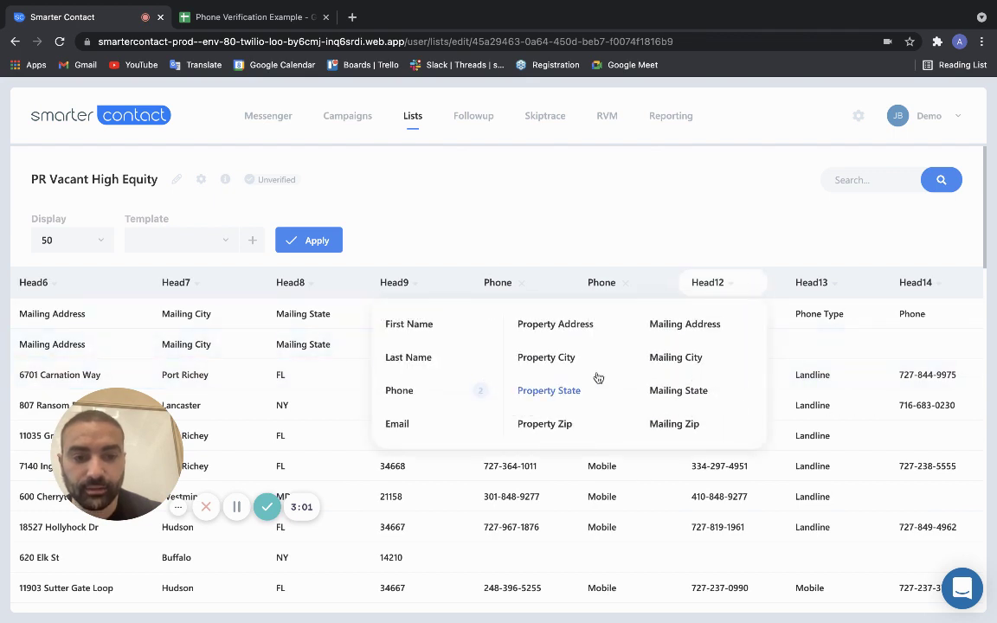
{"action": "left_click", "coordinate": [430, 390]}
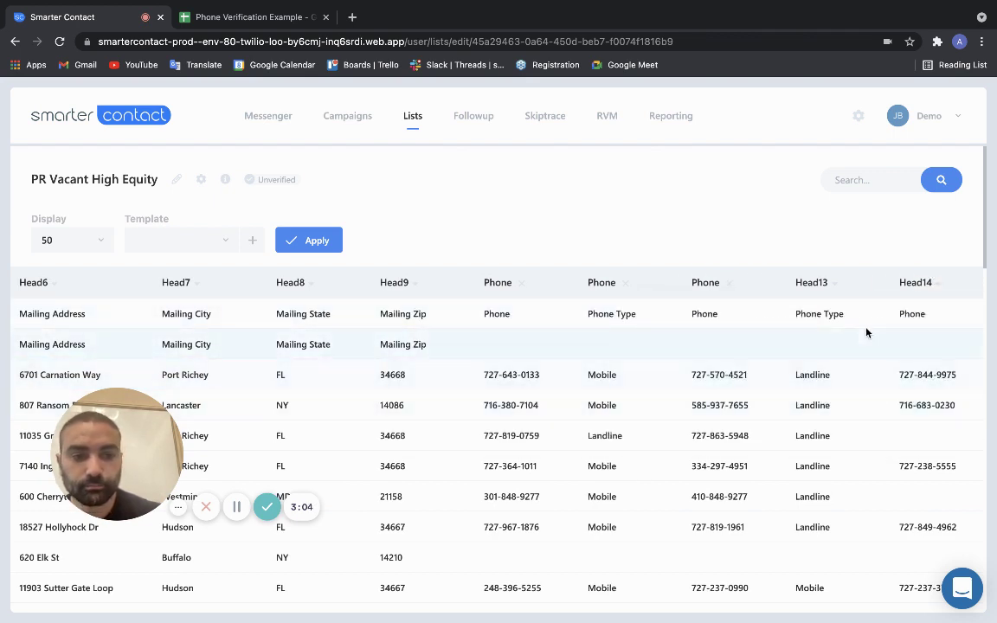
{"action": "mouse_move", "coordinate": [905, 294]}
{"action": "left_click", "coordinate": [597, 390]}
{"action": "scroll", "coordinate": [834, 407], "scroll_direction": "right", "scroll_amount": 5}
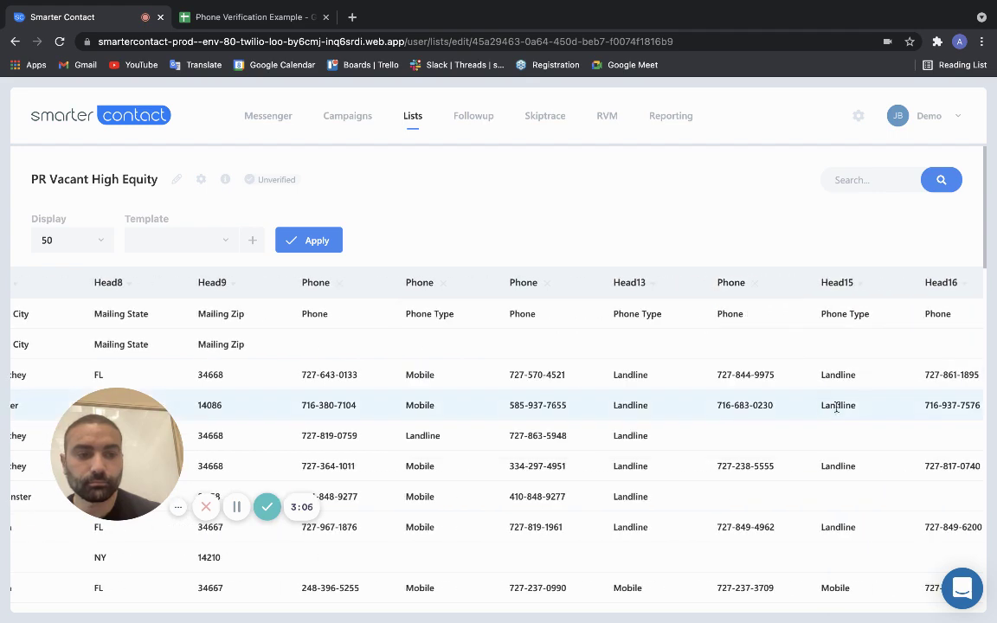
{"action": "mouse_move", "coordinate": [805, 282]}
{"action": "left_click", "coordinate": [499, 394]}
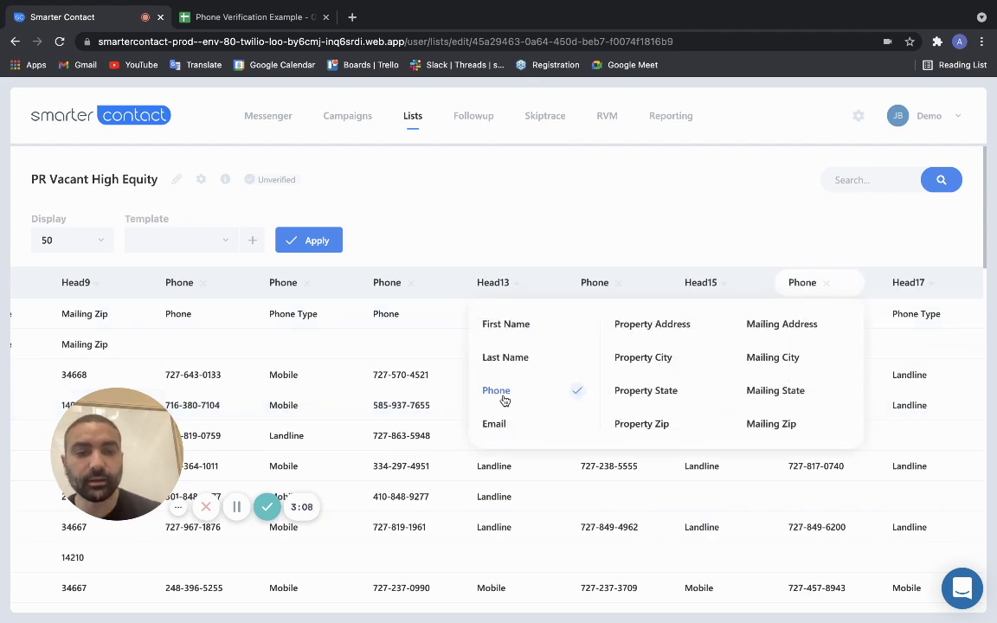
Examine the mapped phone columns and the mobile or landline phone types listed beside them
{"action": "scroll", "coordinate": [902, 400], "scroll_direction": "right", "scroll_amount": 3}
{"action": "scroll", "coordinate": [790, 378], "scroll_direction": "left", "scroll_amount": 15}
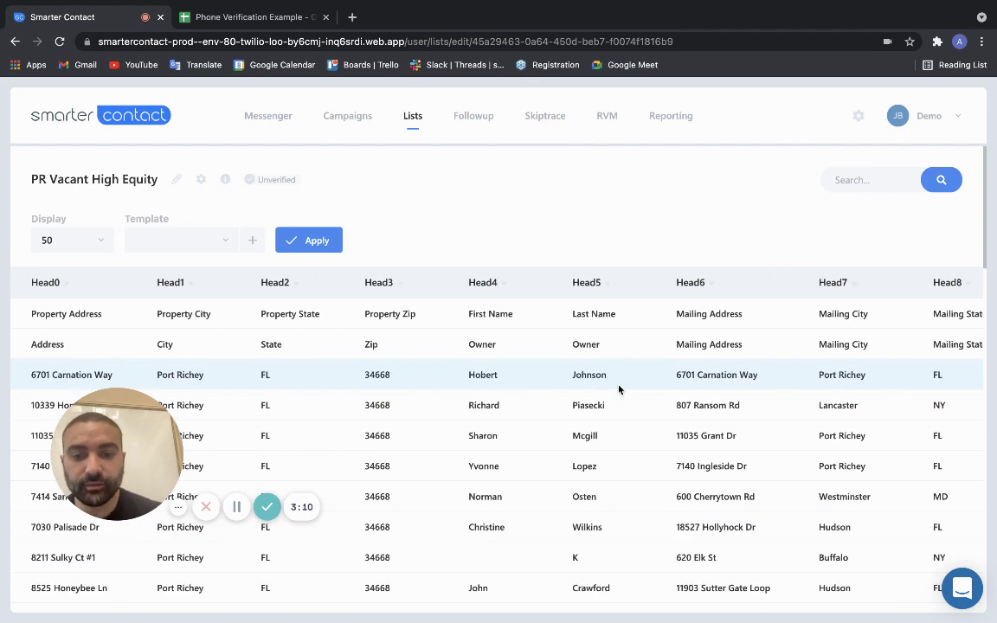
{"action": "scroll", "coordinate": [836, 412], "scroll_direction": "right", "scroll_amount": 5}
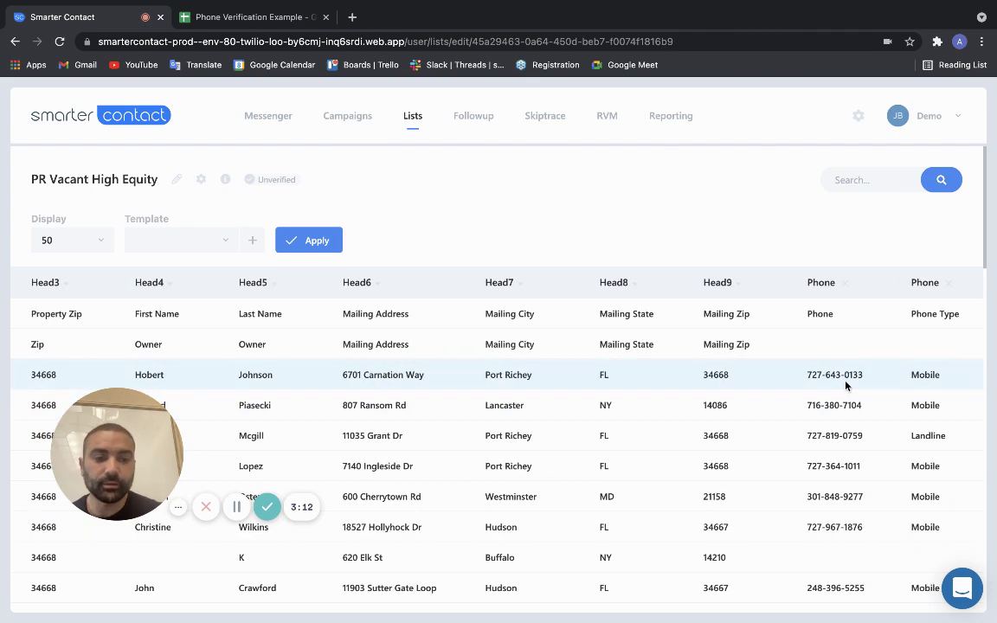
{"action": "scroll", "coordinate": [846, 385], "scroll_direction": "right", "scroll_amount": 3}
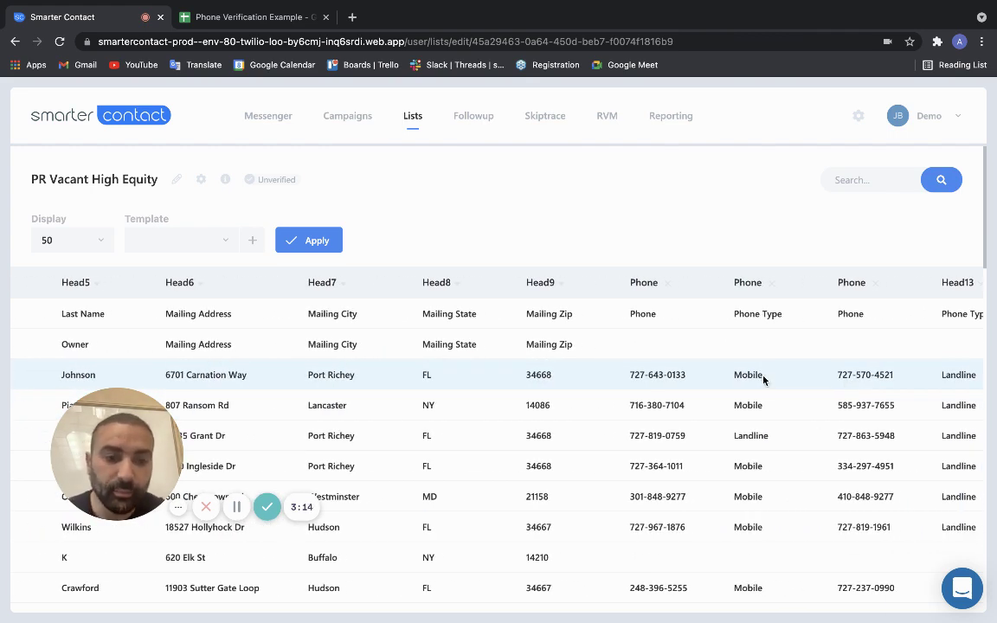
{"action": "scroll", "coordinate": [765, 378], "scroll_direction": "right", "scroll_amount": 2}
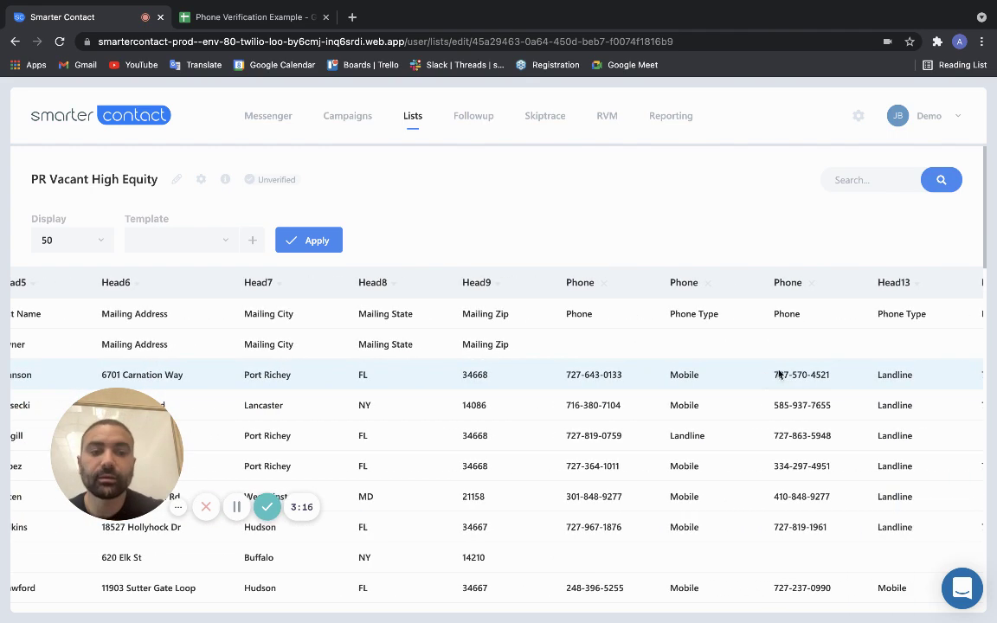
{"action": "scroll", "coordinate": [856, 374], "scroll_direction": "right", "scroll_amount": 1}
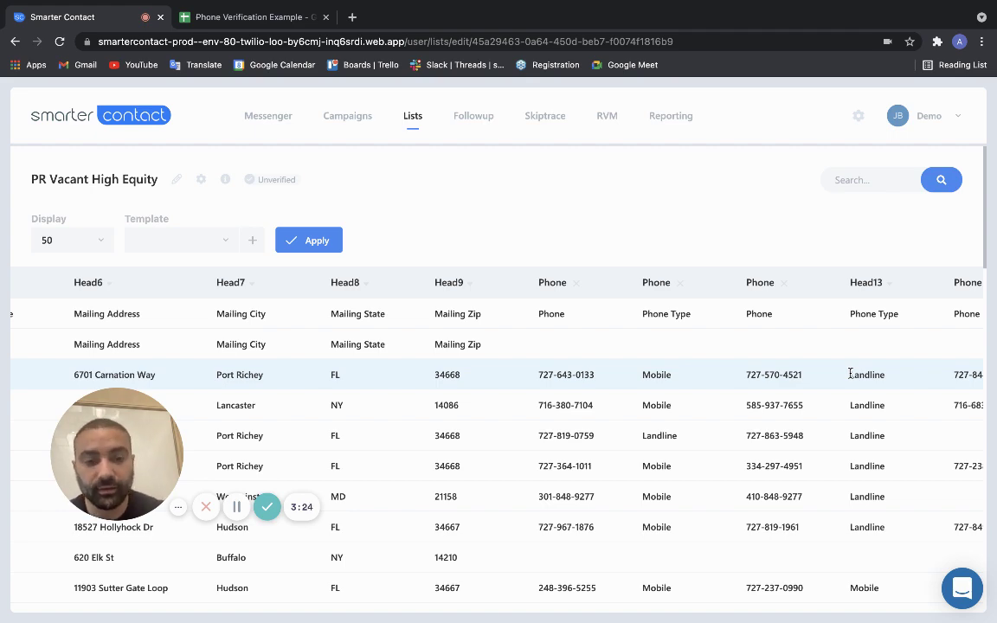
{"action": "scroll", "coordinate": [658, 377], "scroll_direction": "right", "scroll_amount": 1}
{"action": "scroll", "coordinate": [659, 377], "scroll_direction": "right", "scroll_amount": 2}
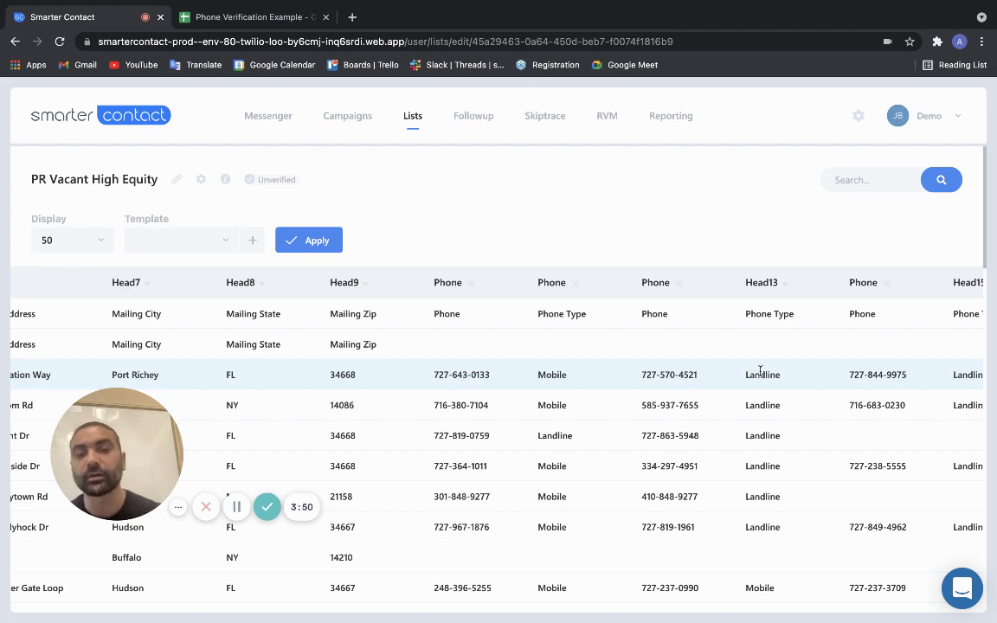
{"action": "scroll", "coordinate": [748, 371], "scroll_direction": "right", "scroll_amount": 3}
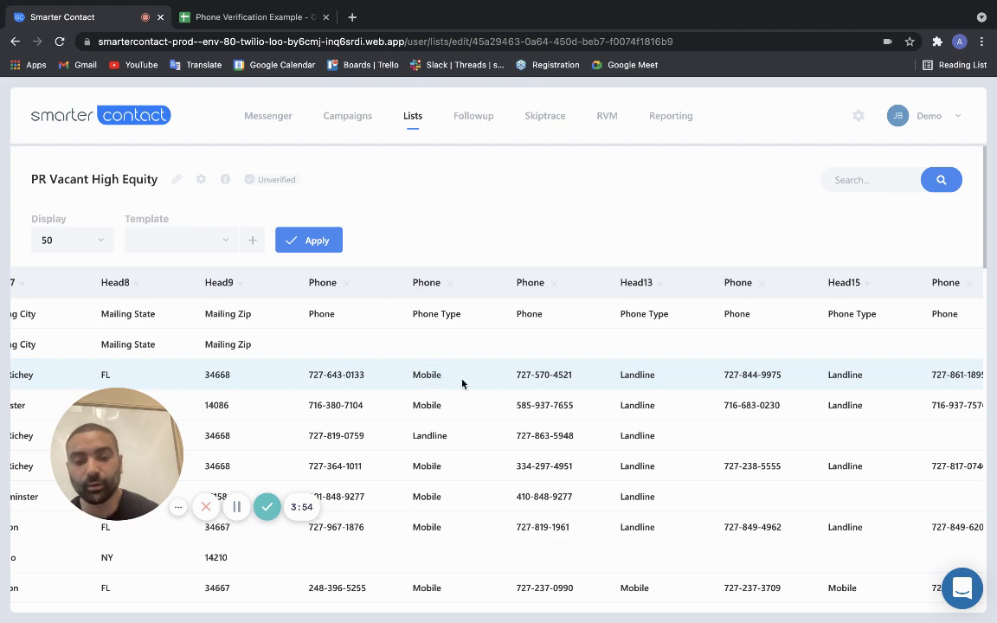
{"action": "scroll", "coordinate": [576, 372], "scroll_direction": "right", "scroll_amount": 2}
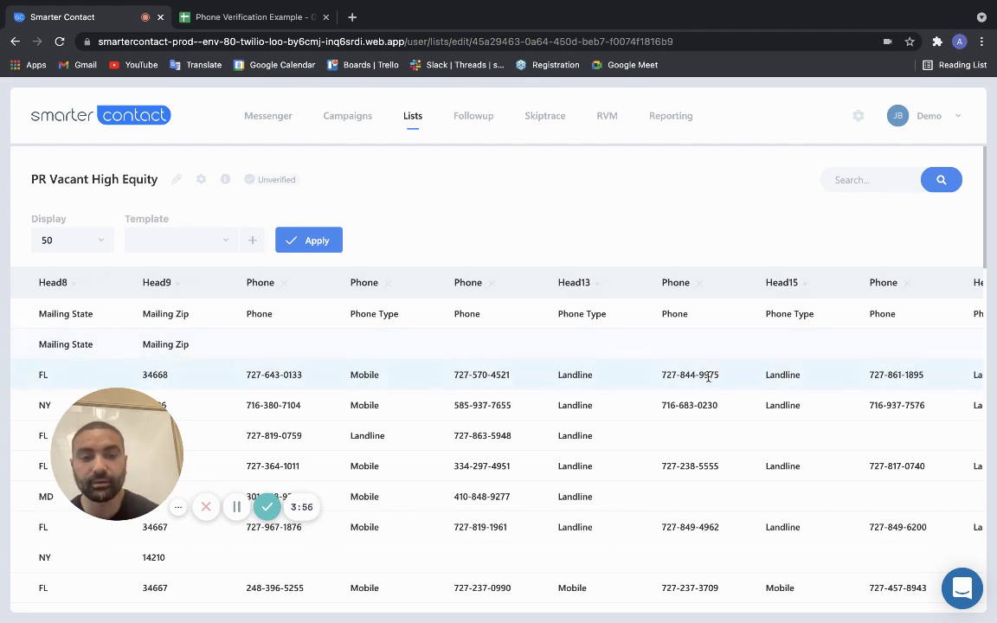
{"action": "scroll", "coordinate": [707, 379], "scroll_direction": "right", "scroll_amount": 1}
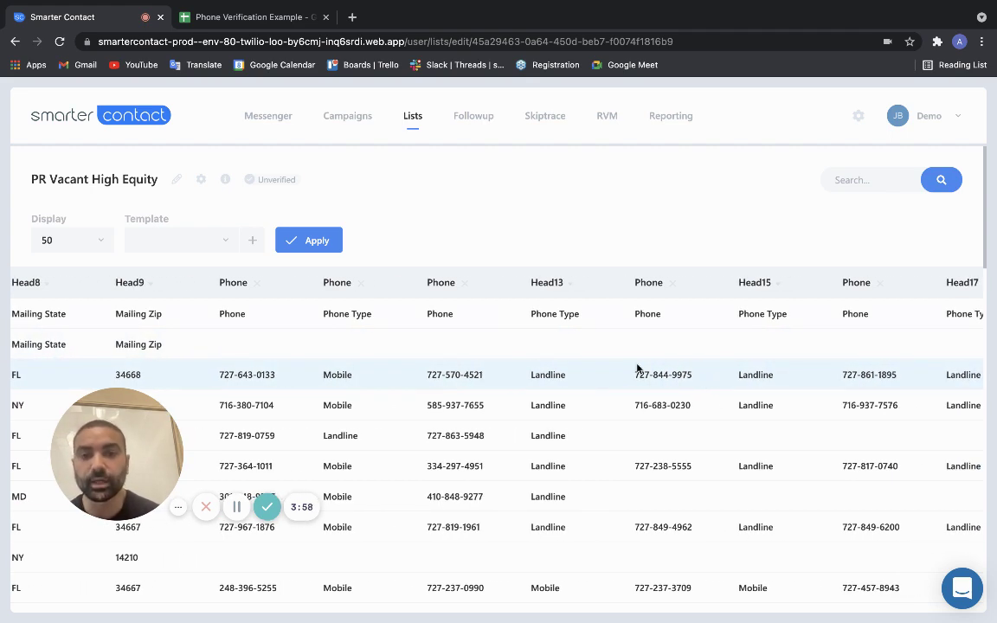
{"action": "scroll", "coordinate": [405, 381], "scroll_direction": "left", "scroll_amount": 2}
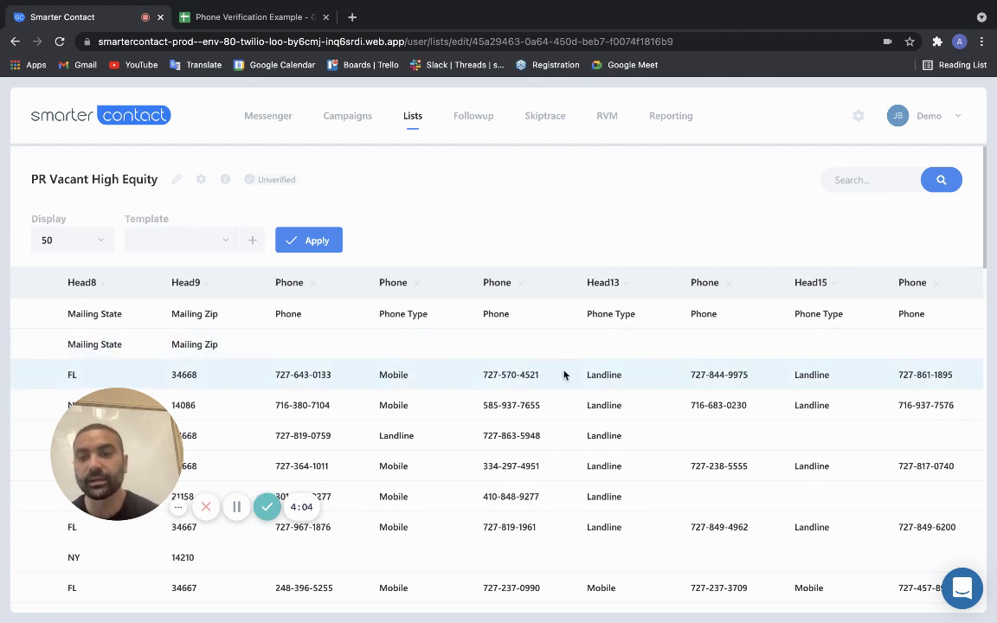
Try to confirm list management with only Phone number verification enabled and all six filtering and removal options turned off
{"action": "left_click", "coordinate": [201, 179]}
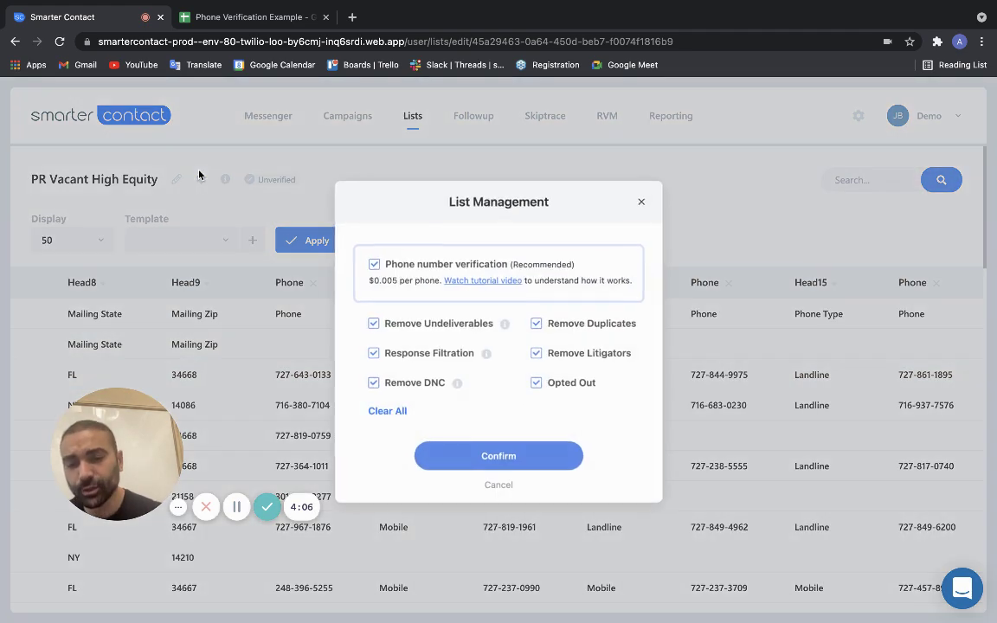
{"action": "left_click", "coordinate": [372, 322]}
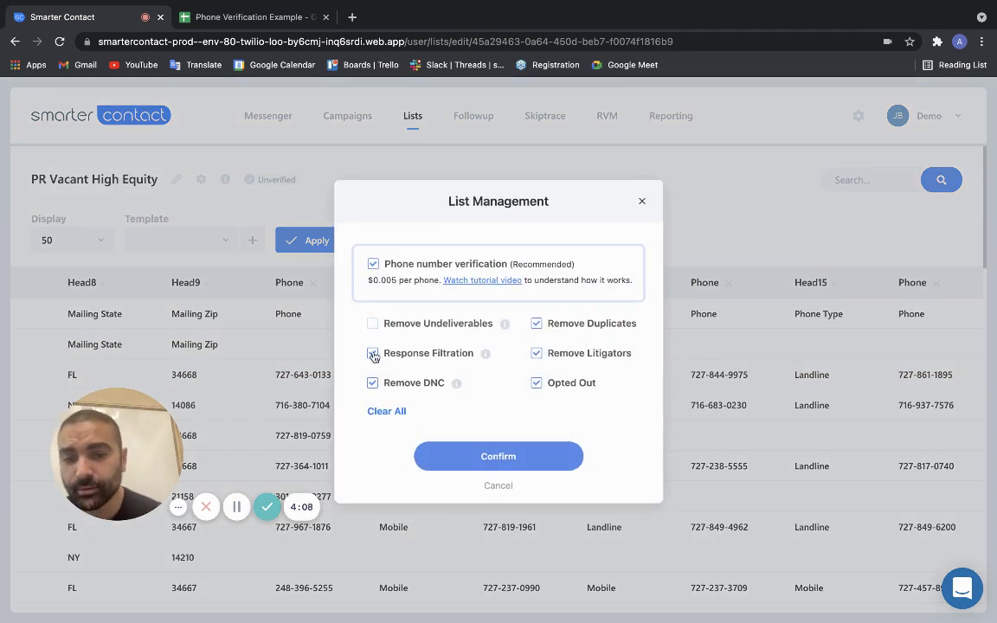
{"action": "left_click", "coordinate": [372, 353]}
{"action": "left_click", "coordinate": [372, 382]}
{"action": "left_click", "coordinate": [539, 324]}
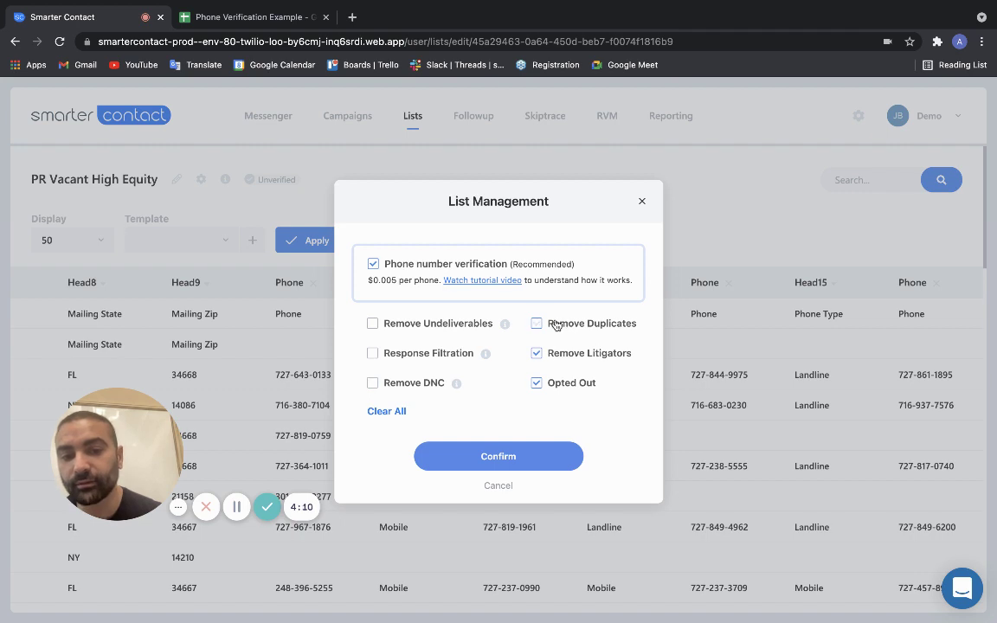
{"action": "left_click", "coordinate": [537, 353]}
{"action": "left_click", "coordinate": [536, 382]}
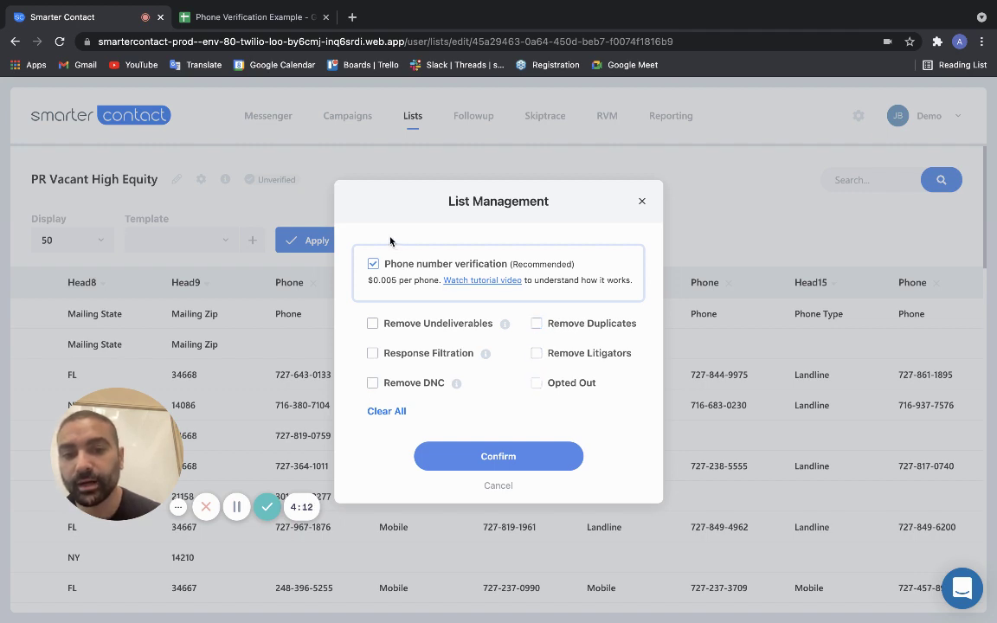
{"action": "left_click", "coordinate": [373, 264]}
{"action": "left_click", "coordinate": [373, 264]}
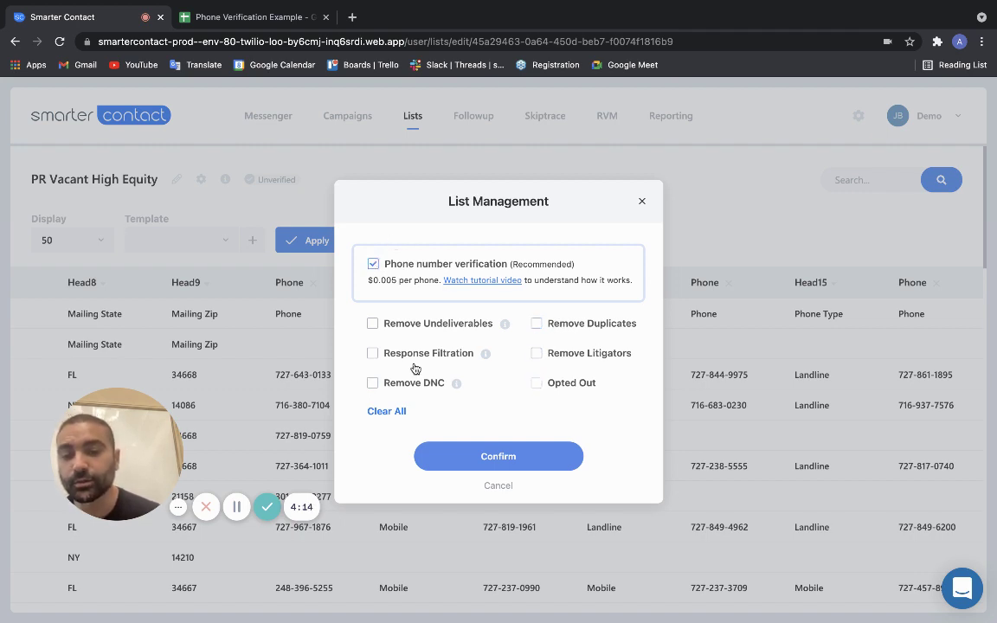
{"action": "left_click", "coordinate": [458, 451]}
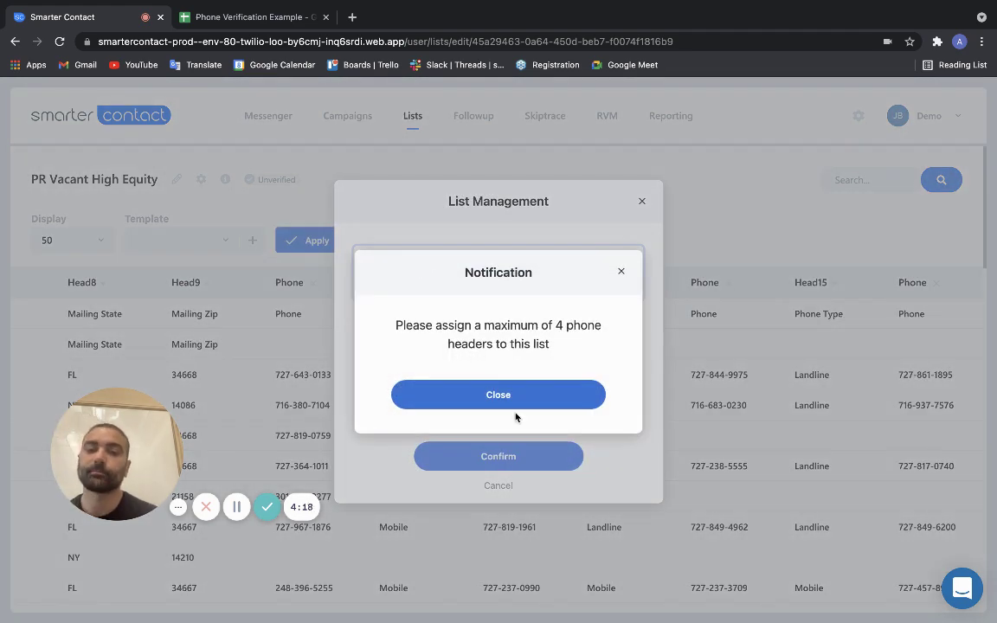
{"action": "left_click", "coordinate": [517, 406]}
{"action": "left_click", "coordinate": [641, 201]}
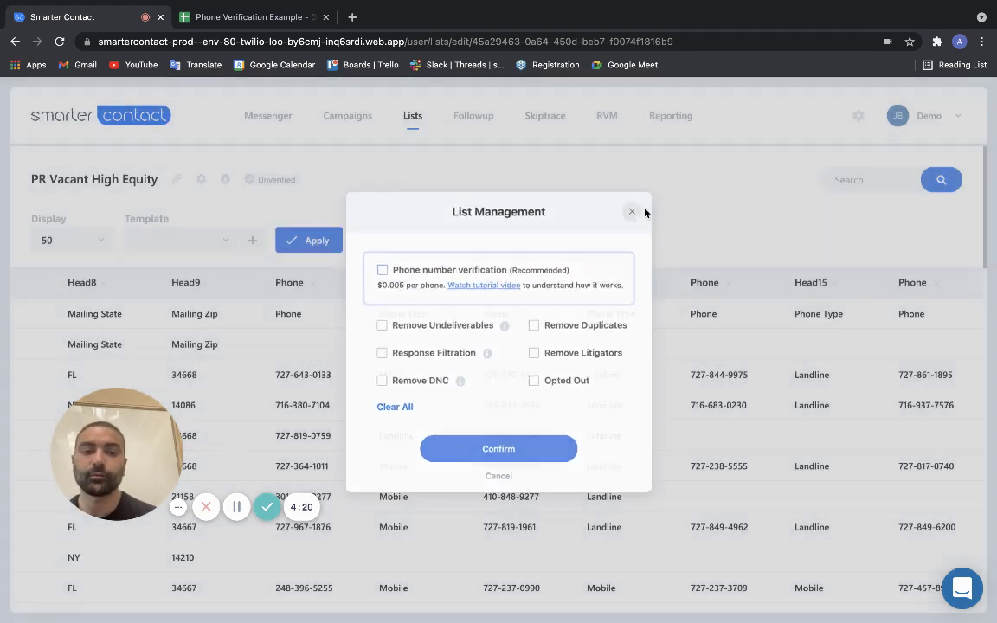
Remap the last phone column, after Head15, to the First Name field
{"action": "left_click", "coordinate": [910, 286]}
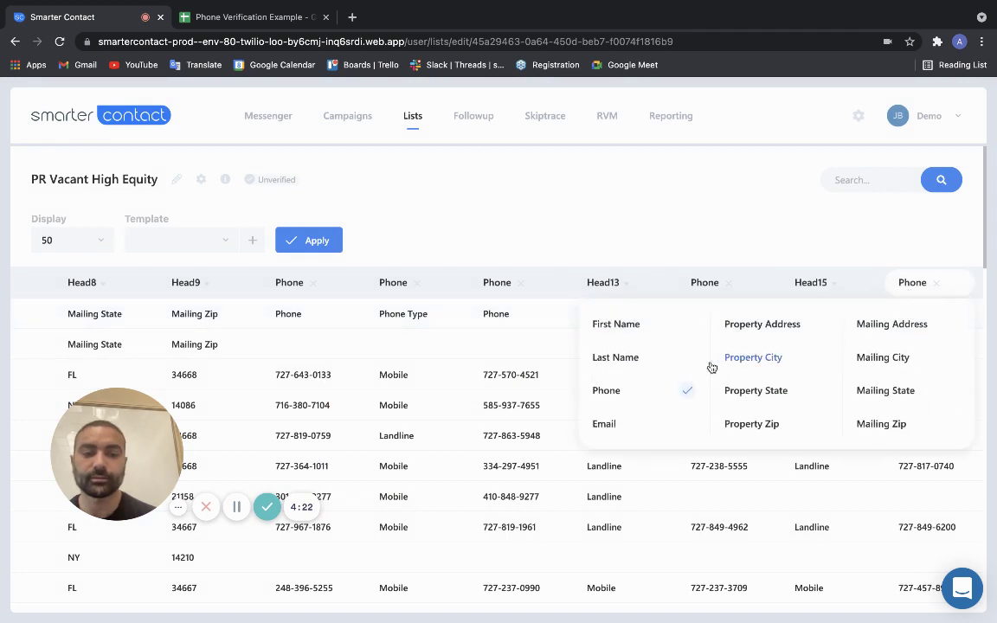
{"action": "left_click", "coordinate": [629, 327]}
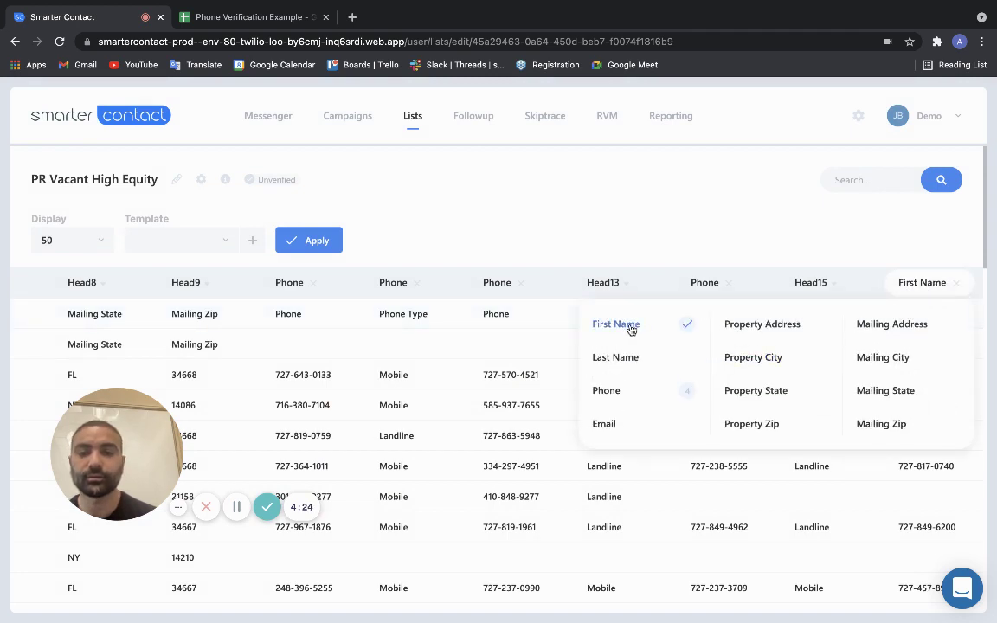
Confirm list management with only Phone number verification enabled, turning off Undeliverables, Response Filtration, DNC, Duplicates, Litigators and Opted Out
{"action": "left_click", "coordinate": [200, 179]}
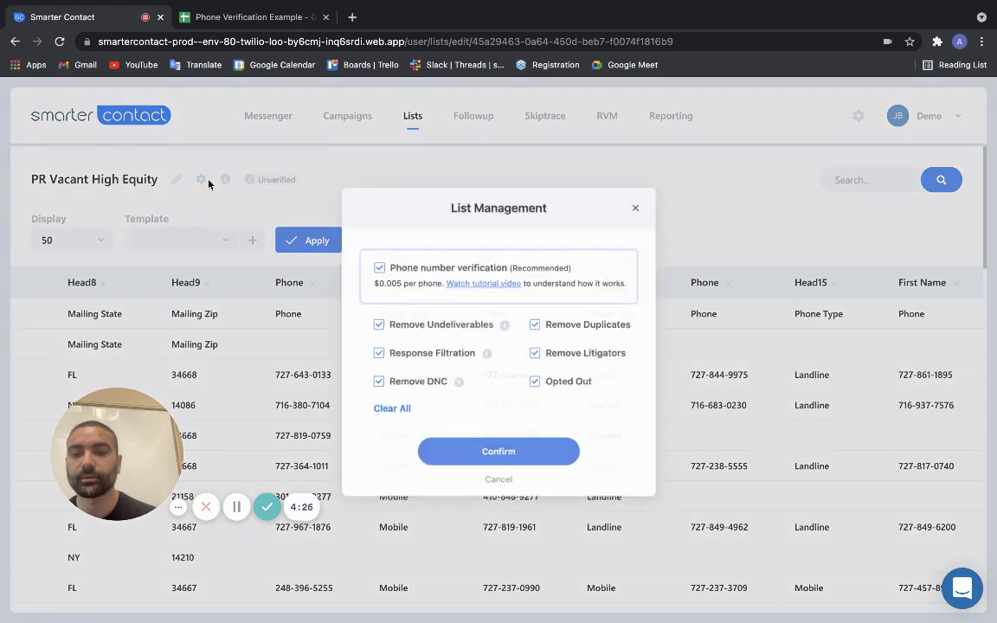
{"action": "left_click", "coordinate": [407, 323]}
{"action": "left_click", "coordinate": [406, 353]}
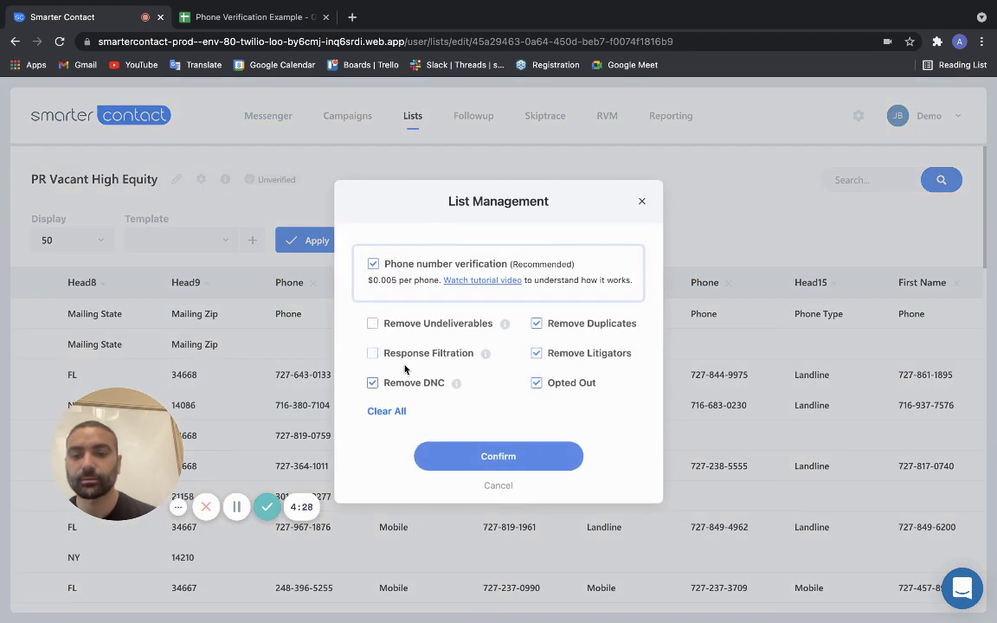
{"action": "left_click", "coordinate": [416, 382]}
{"action": "left_click", "coordinate": [583, 322]}
{"action": "left_click", "coordinate": [556, 351]}
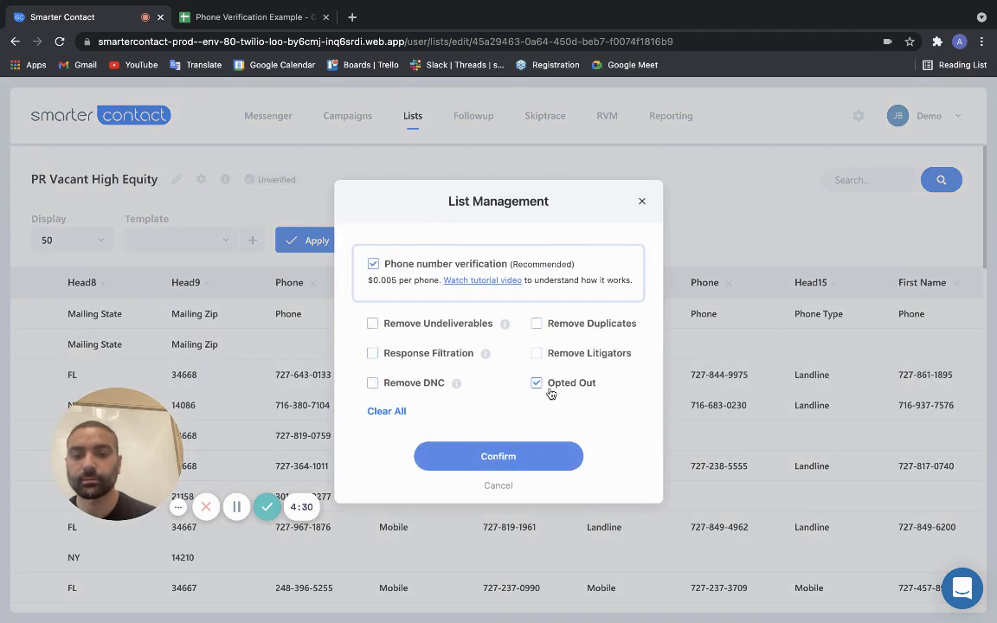
{"action": "left_click", "coordinate": [554, 385]}
{"action": "left_click", "coordinate": [515, 470]}
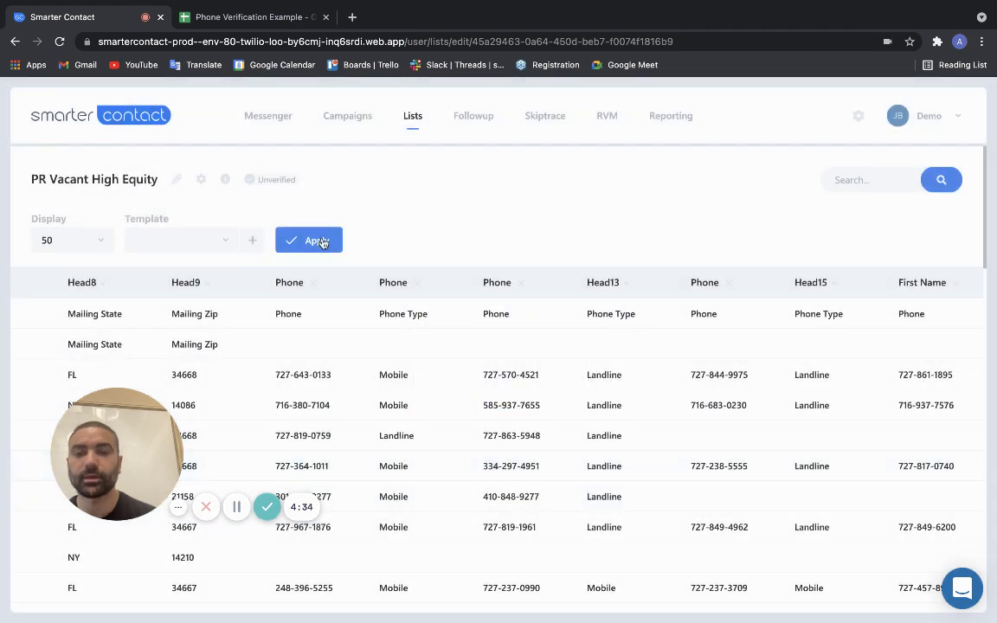
Apply the mapping to the PR Vacant High Equity list and pay for the phone verification from the current balance
{"action": "left_click", "coordinate": [322, 241]}
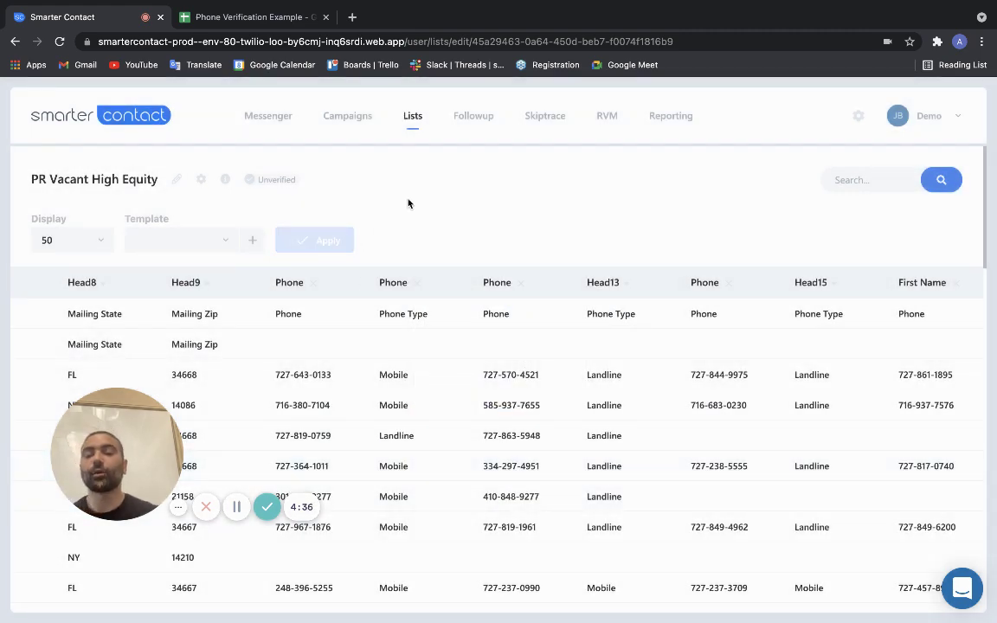
{"action": "left_click", "coordinate": [530, 285]}
{"action": "left_click", "coordinate": [491, 228]}
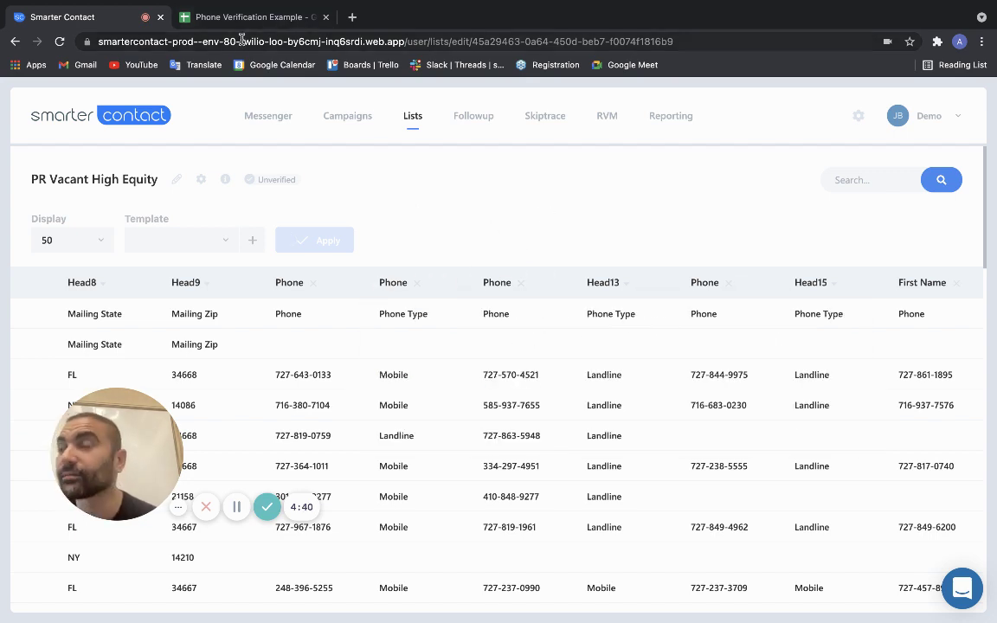
{"action": "left_click", "coordinate": [505, 280]}
{"action": "left_click", "coordinate": [392, 256]}
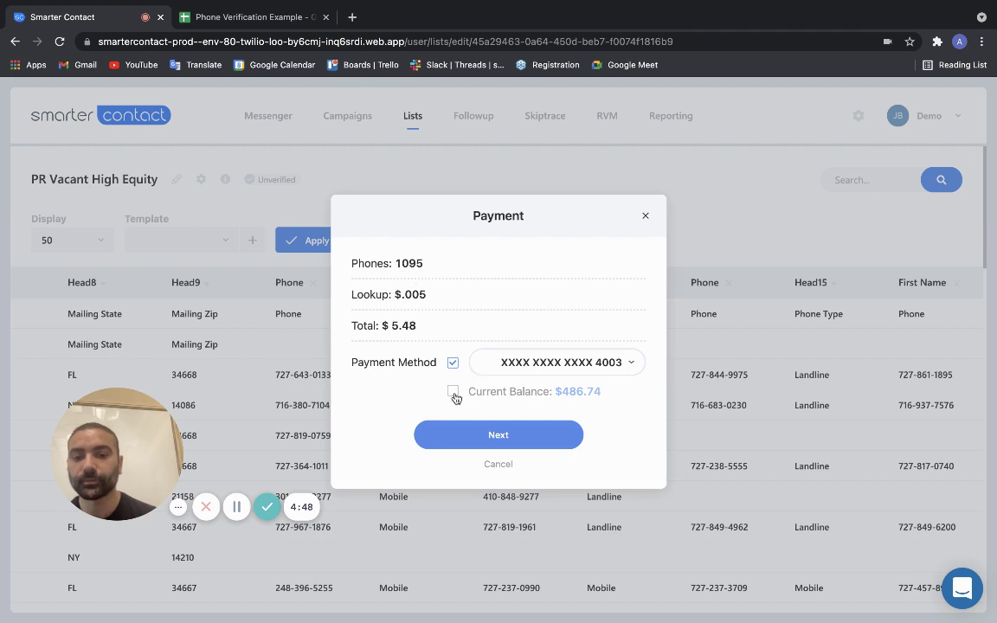
{"action": "left_click", "coordinate": [453, 391]}
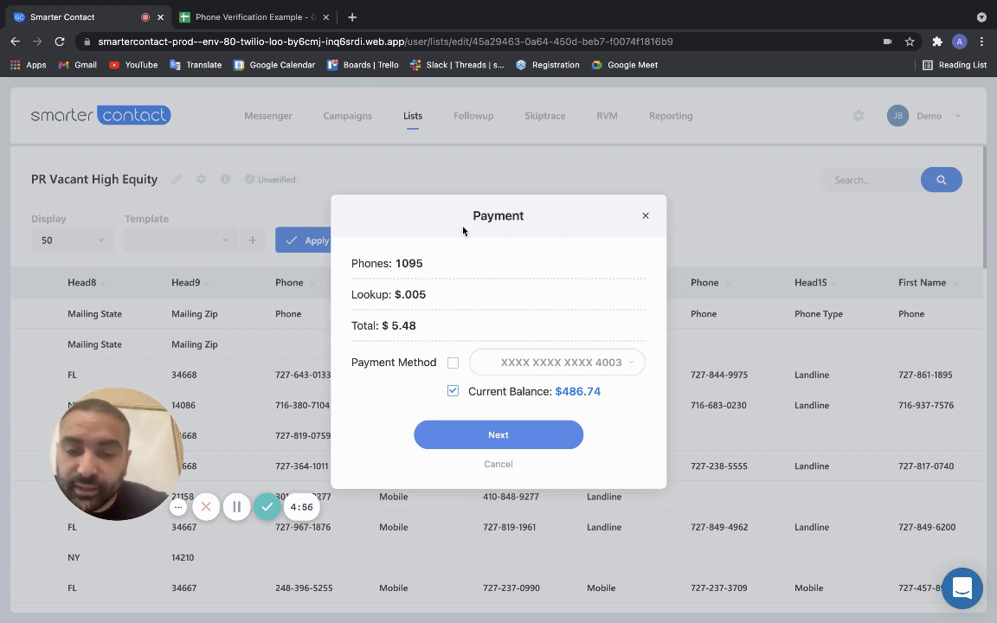
{"action": "left_click", "coordinate": [489, 434]}
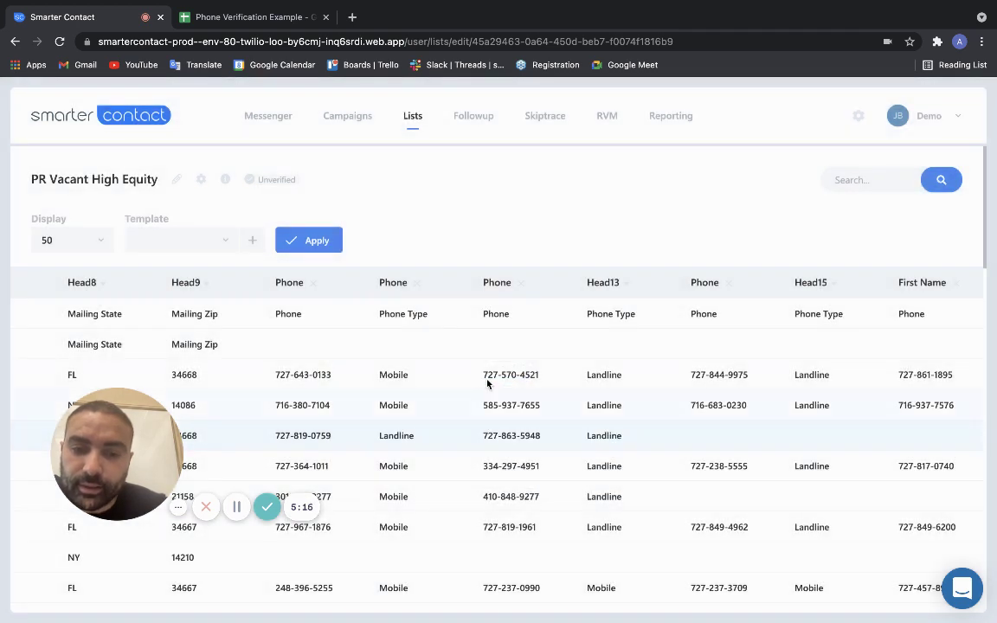
{"action": "left_click", "coordinate": [310, 244]}
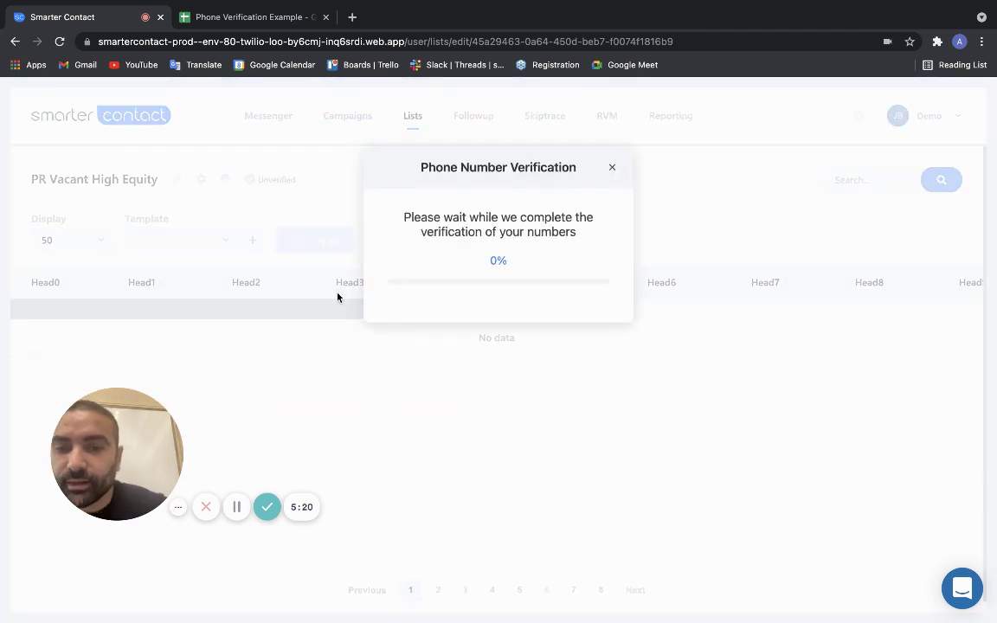
{"action": "left_click", "coordinate": [309, 240]}
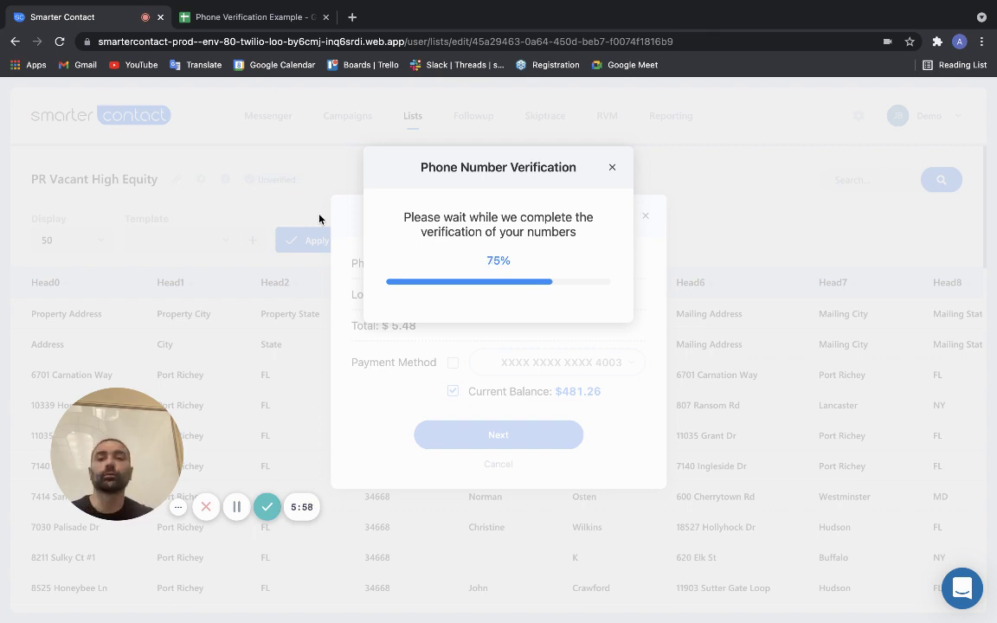
Switch to the Phone Verification Example spreadsheet in Google Sheets and examine the numbers, leases, SMS and total cost without verification
{"action": "left_click", "coordinate": [230, 19]}
{"action": "left_click", "coordinate": [184, 248]}
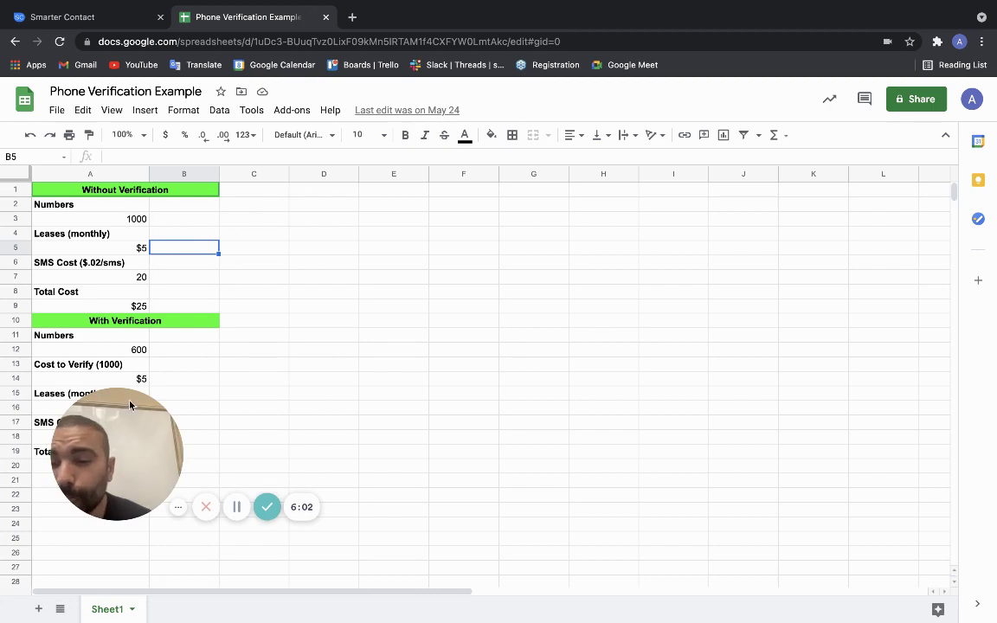
{"action": "left_click_drag", "start_coordinate": [138, 381], "coordinate": [487, 280]}
{"action": "left_click", "coordinate": [134, 215]}
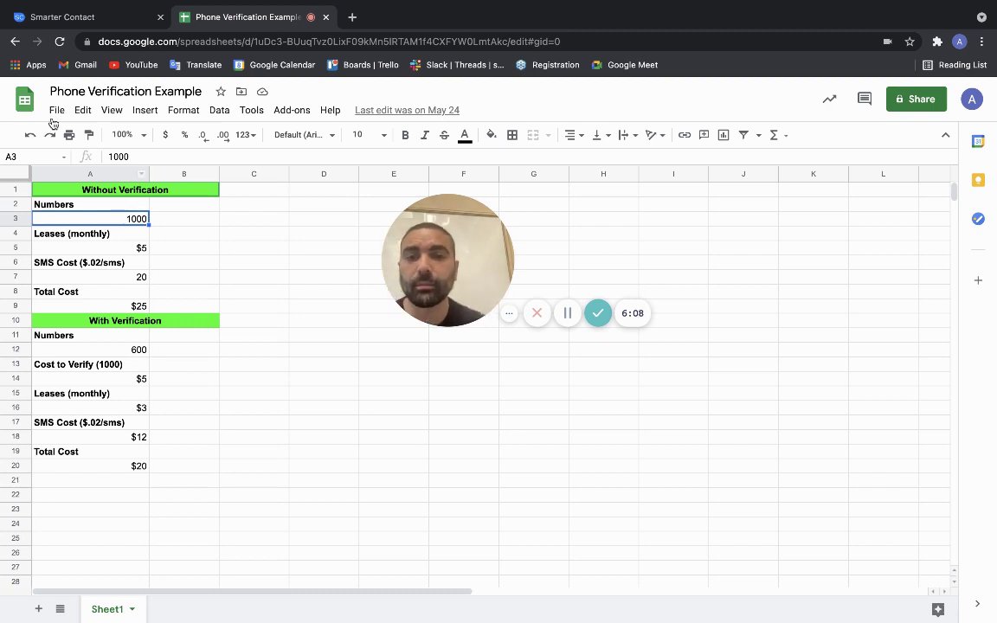
{"action": "left_click", "coordinate": [136, 249]}
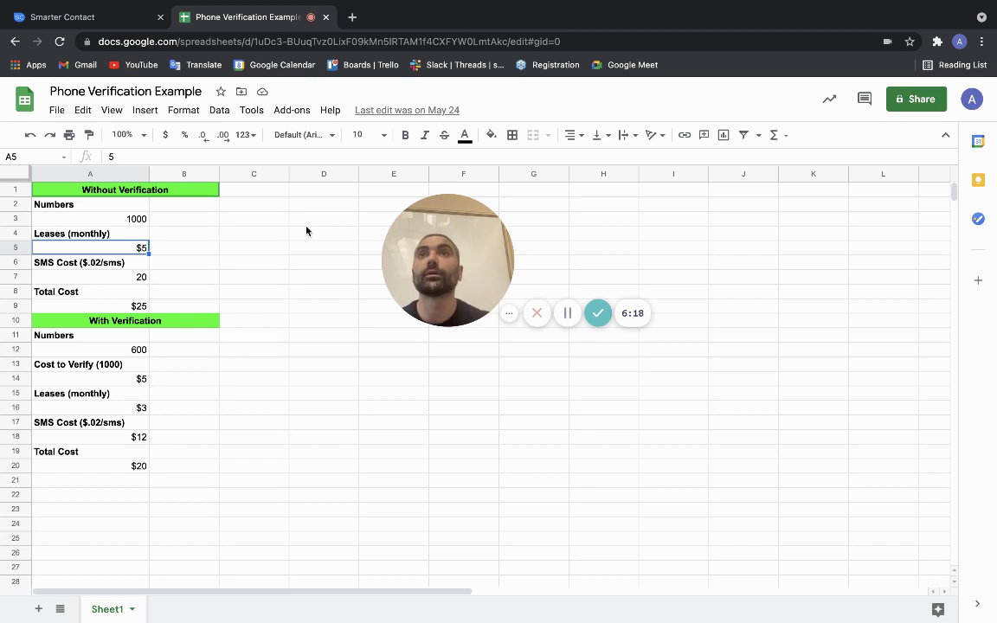
{"action": "left_click", "coordinate": [139, 277]}
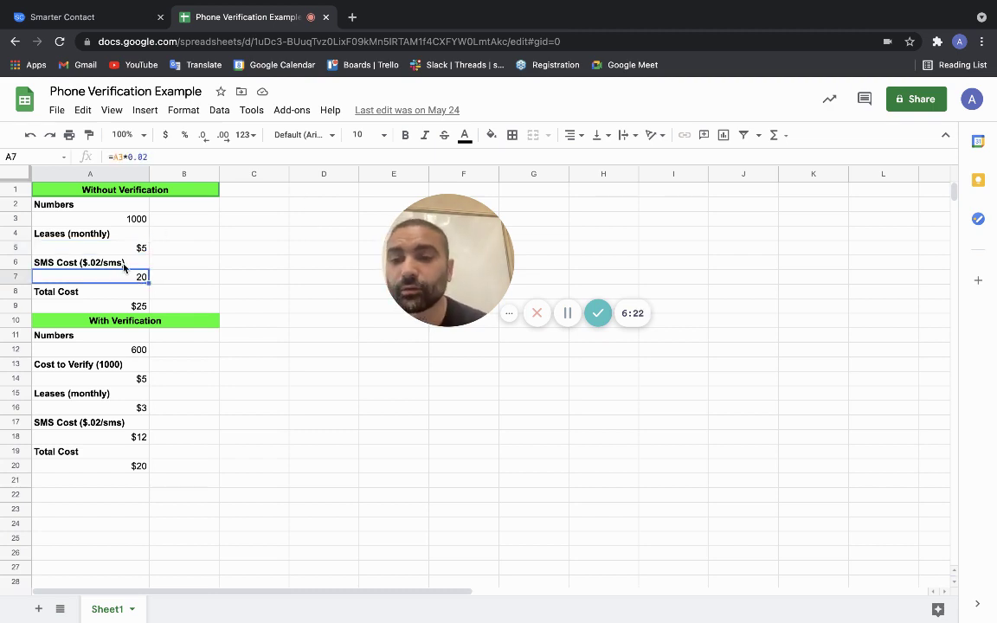
{"action": "left_click", "coordinate": [134, 306]}
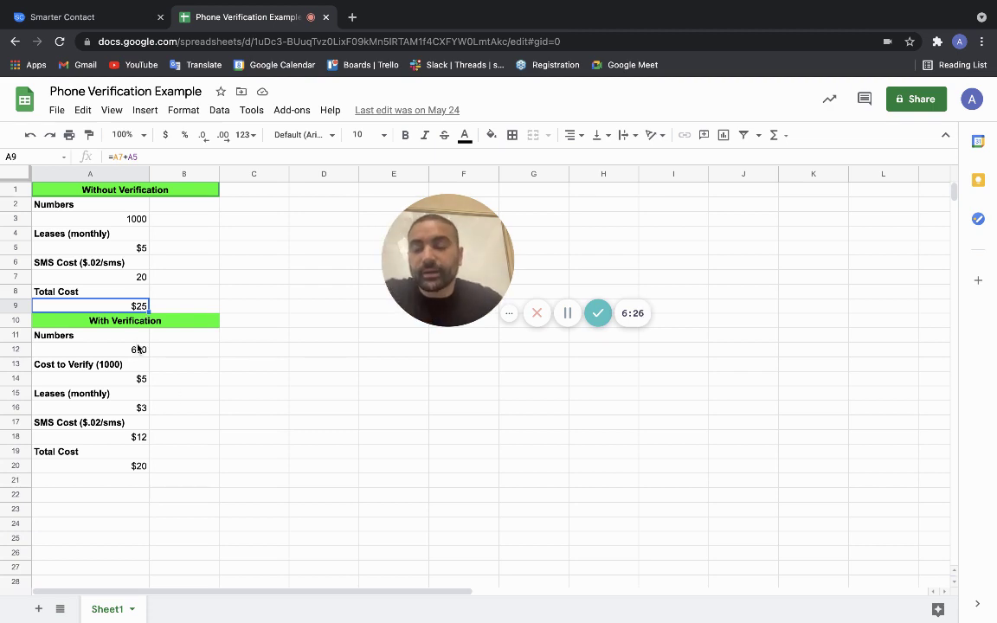
Compare the number counts and examine the verification, lease and SMS costs in the With Verification section
{"action": "left_click", "coordinate": [121, 221]}
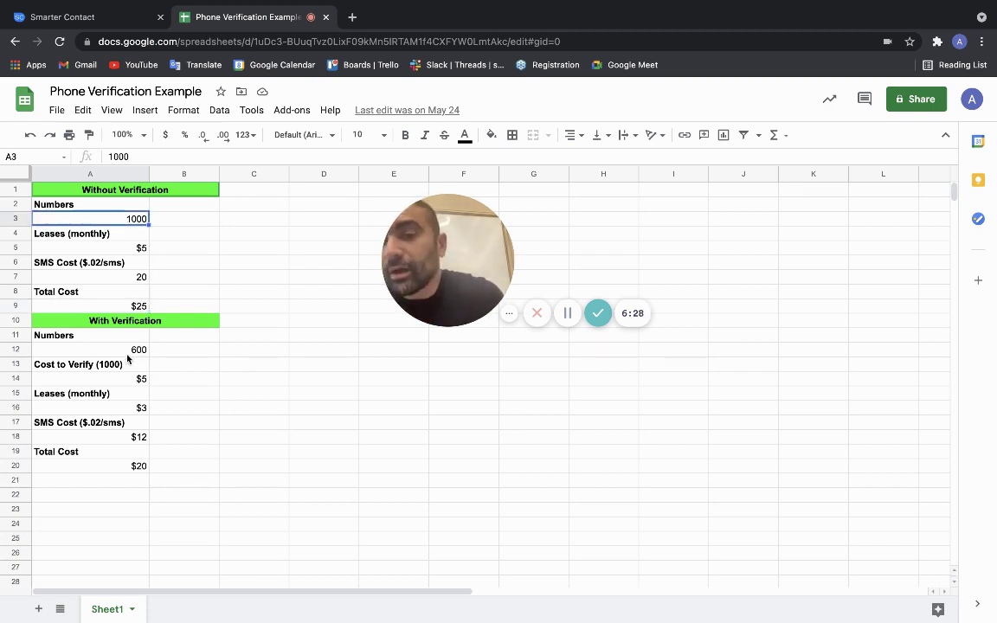
{"action": "left_click", "coordinate": [128, 355]}
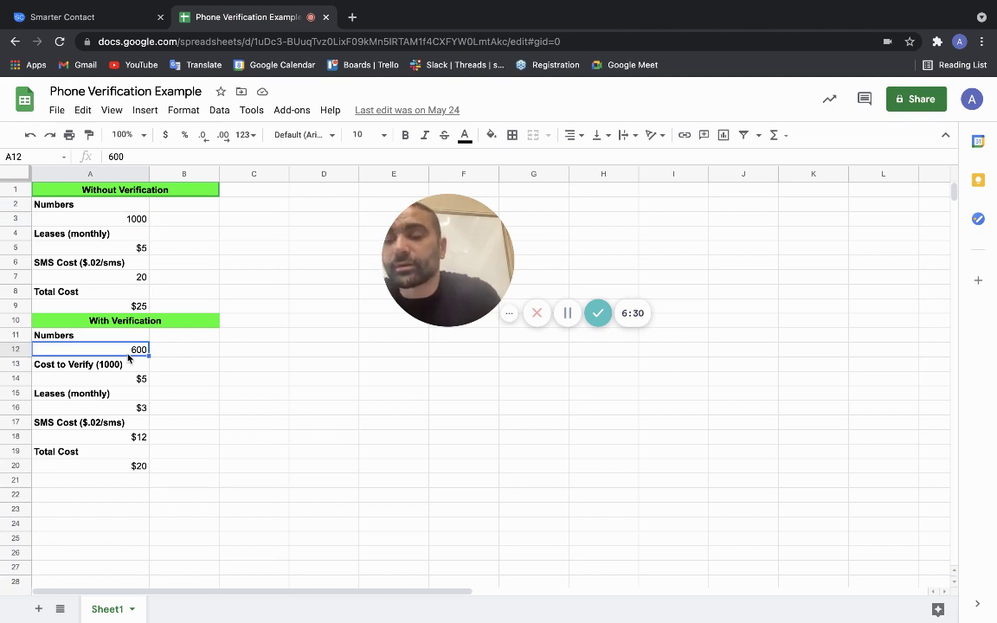
{"action": "left_click", "coordinate": [115, 382]}
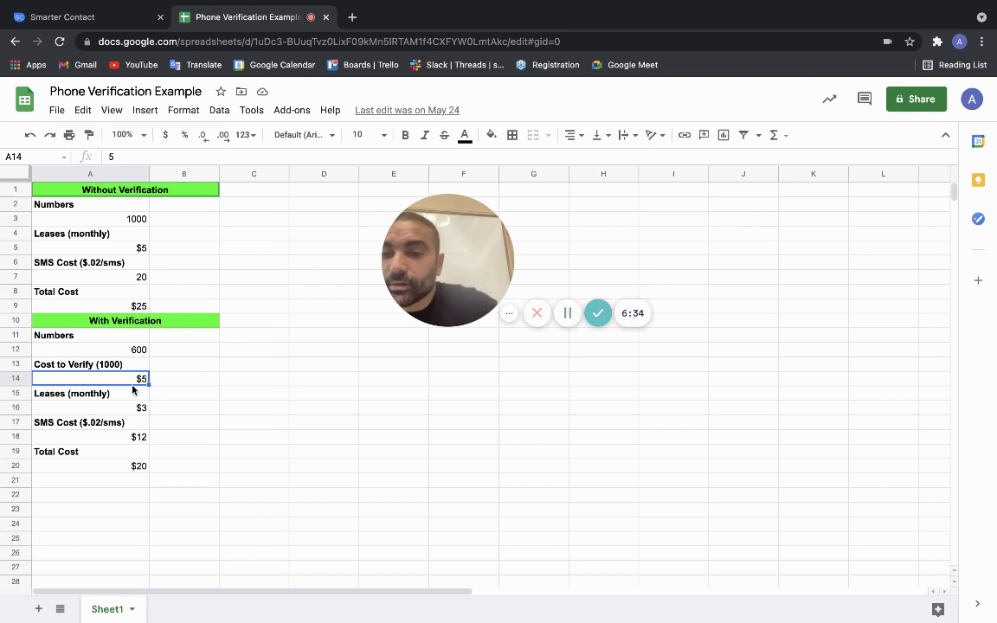
{"action": "left_click", "coordinate": [118, 410]}
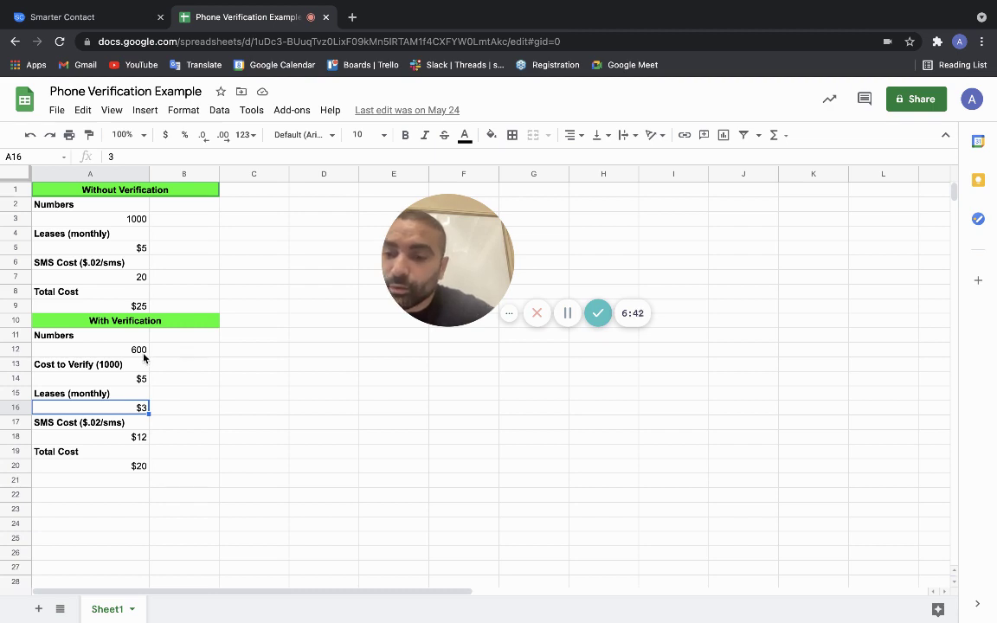
{"action": "left_click", "coordinate": [124, 436]}
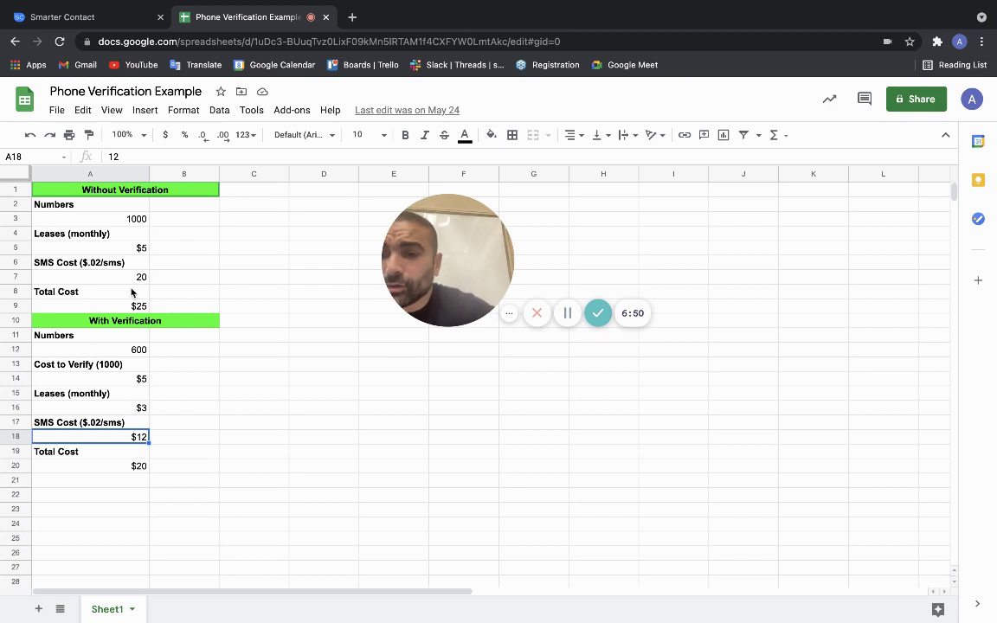
Format the SMS cost in cell A7 of the Without Verification section as currency
{"action": "left_click", "coordinate": [133, 281]}
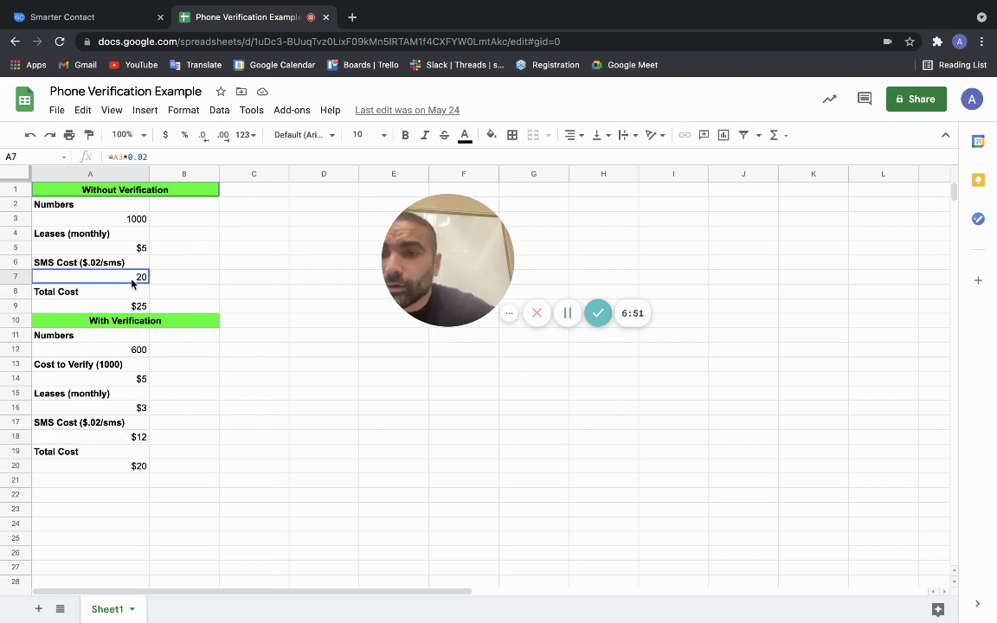
{"action": "left_click", "coordinate": [166, 135]}
{"action": "left_click", "coordinate": [168, 367]}
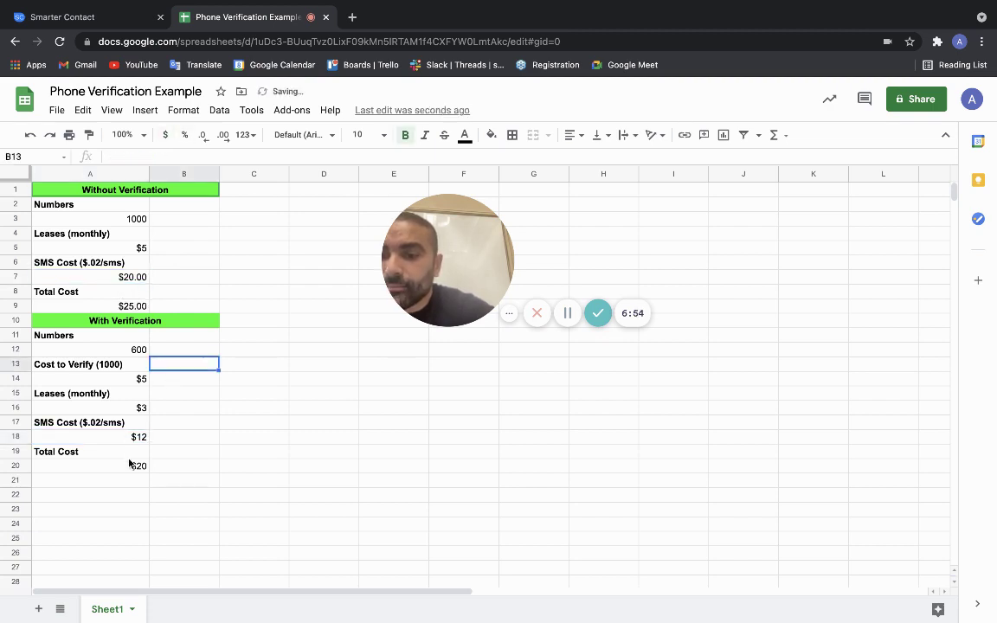
Compare the total costs with and without verification, and switch back to Smarter Contact to check the lookup results
{"action": "left_click", "coordinate": [125, 468]}
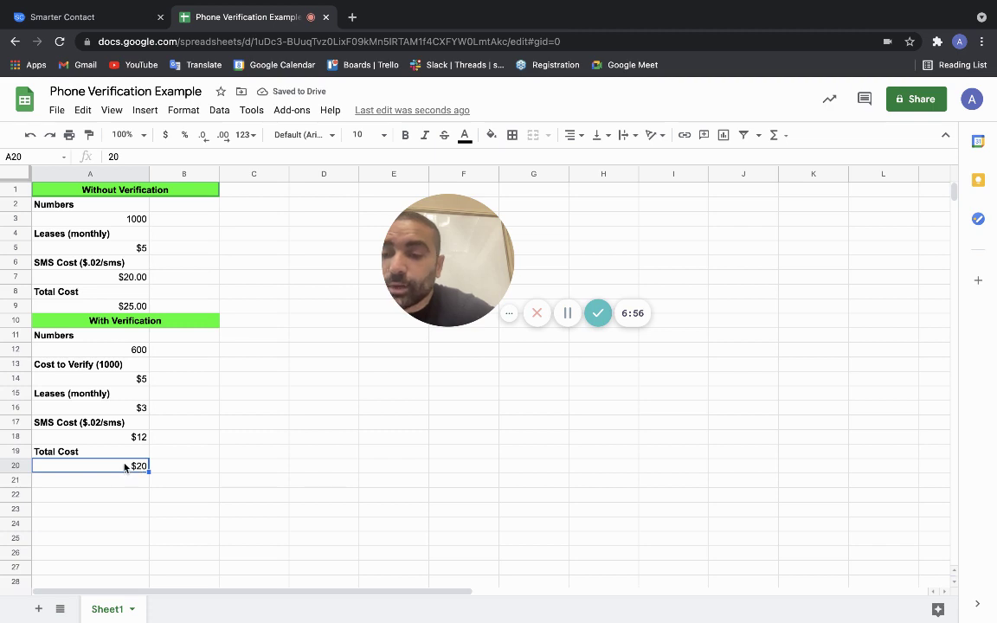
{"action": "left_click", "coordinate": [128, 308]}
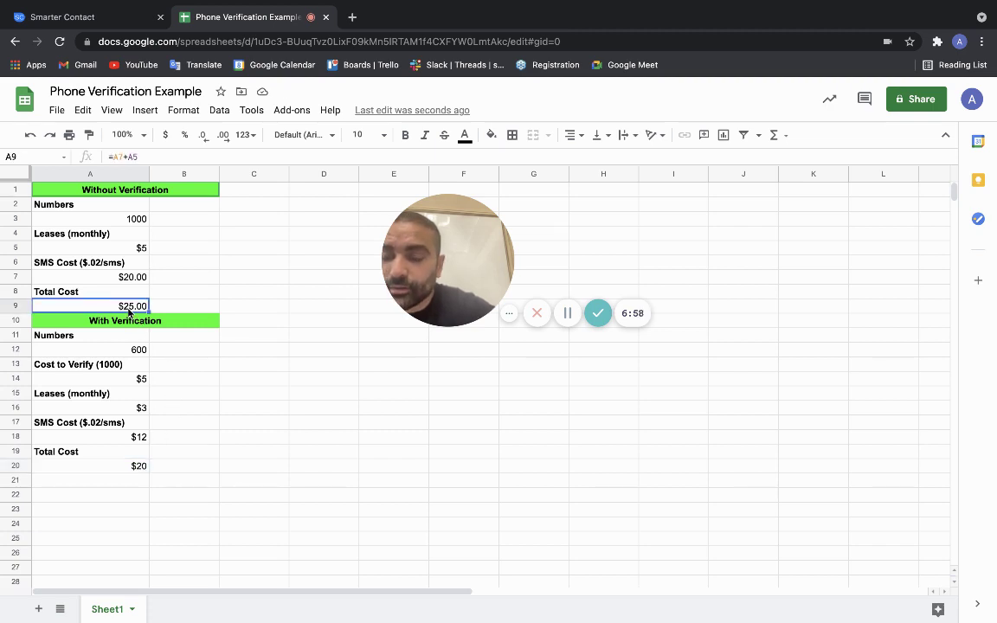
{"action": "left_click", "coordinate": [125, 25]}
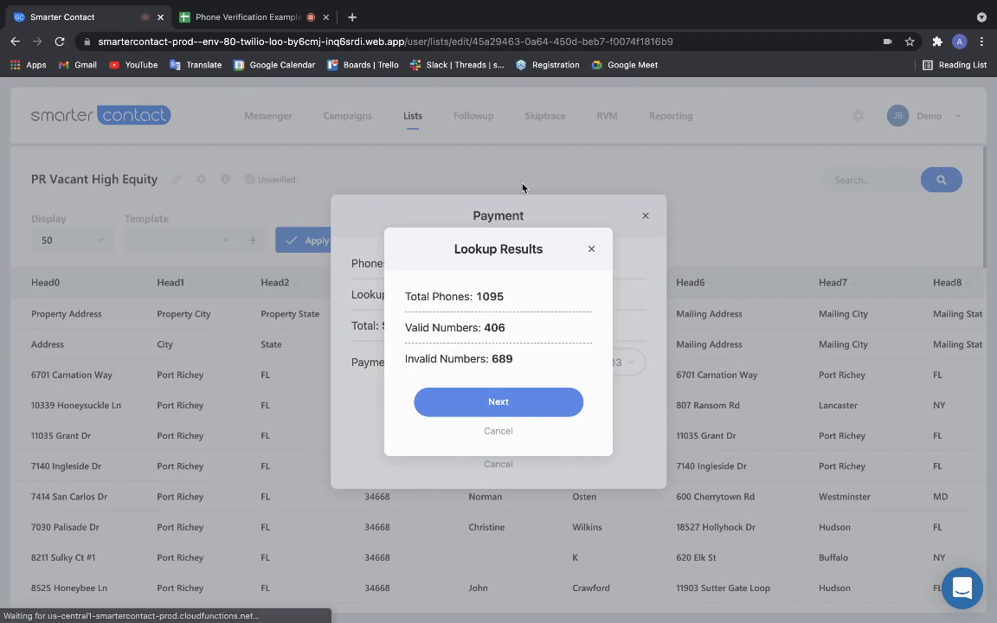
Check the total and invalid phone counts in the lookup results, accept the results and close the payment dialog
{"action": "left_click_drag", "start_coordinate": [484, 225], "coordinate": [766, 139]}
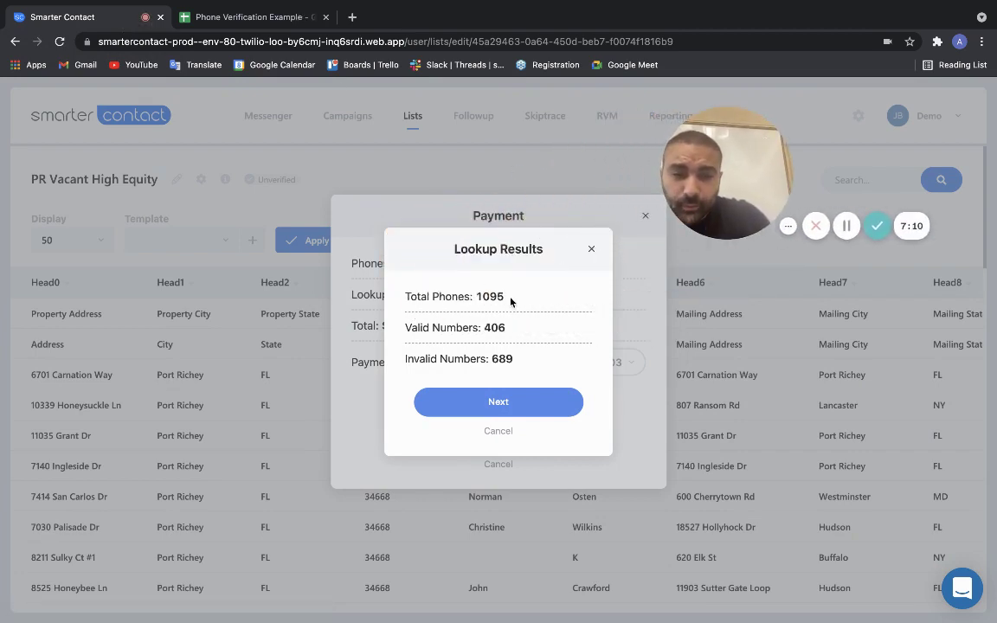
{"action": "left_click_drag", "start_coordinate": [511, 301], "coordinate": [475, 296]}
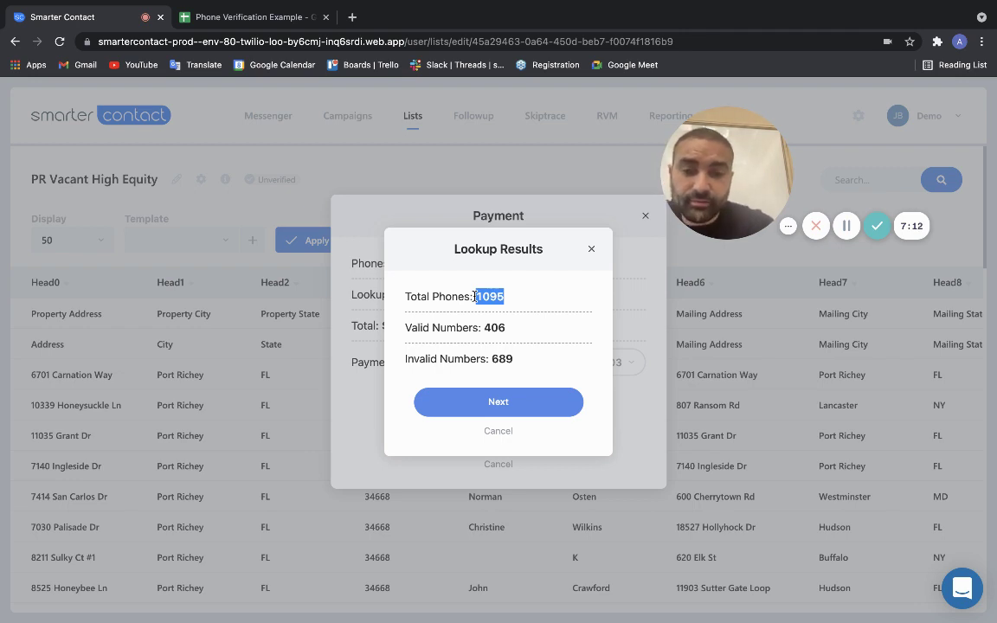
{"action": "left_click_drag", "start_coordinate": [514, 362], "coordinate": [493, 363]}
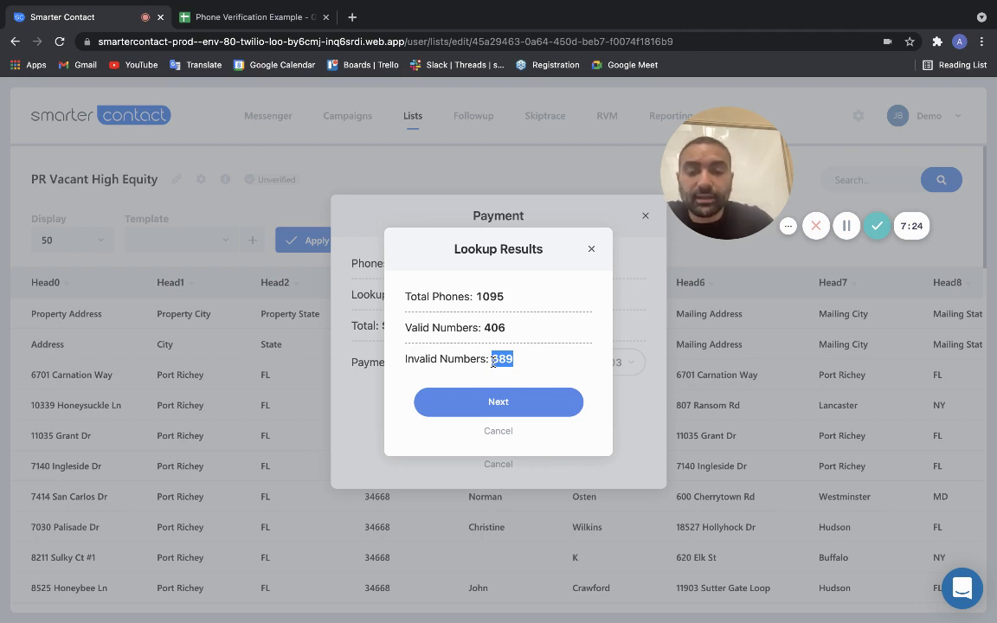
{"action": "left_click", "coordinate": [518, 404]}
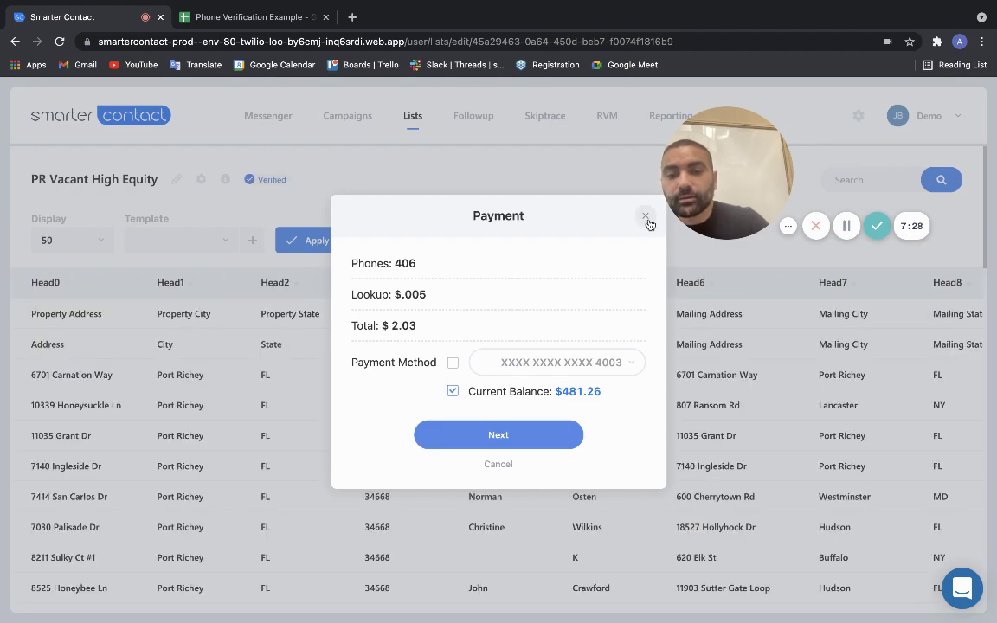
{"action": "left_click", "coordinate": [645, 216]}
Examine the Phone columns of the PR Vacant High Equity list for numbers kept and cells emptied by the verification
{"action": "scroll", "coordinate": [493, 381], "scroll_direction": "down", "scroll_amount": 1}
{"action": "scroll", "coordinate": [493, 385], "scroll_direction": "right", "scroll_amount": 10}
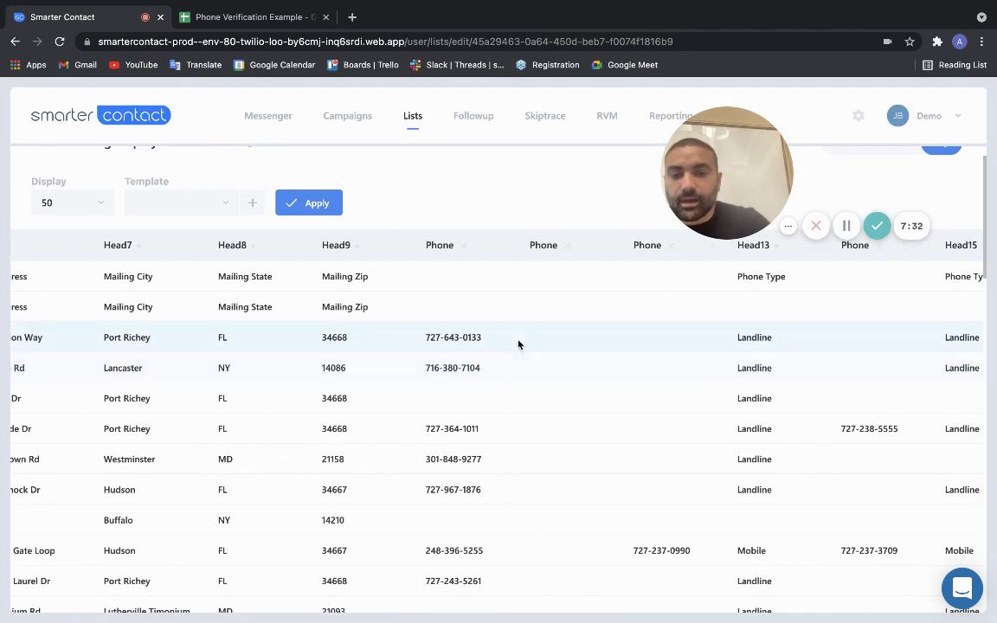
{"action": "scroll", "coordinate": [649, 363], "scroll_direction": "right", "scroll_amount": 2}
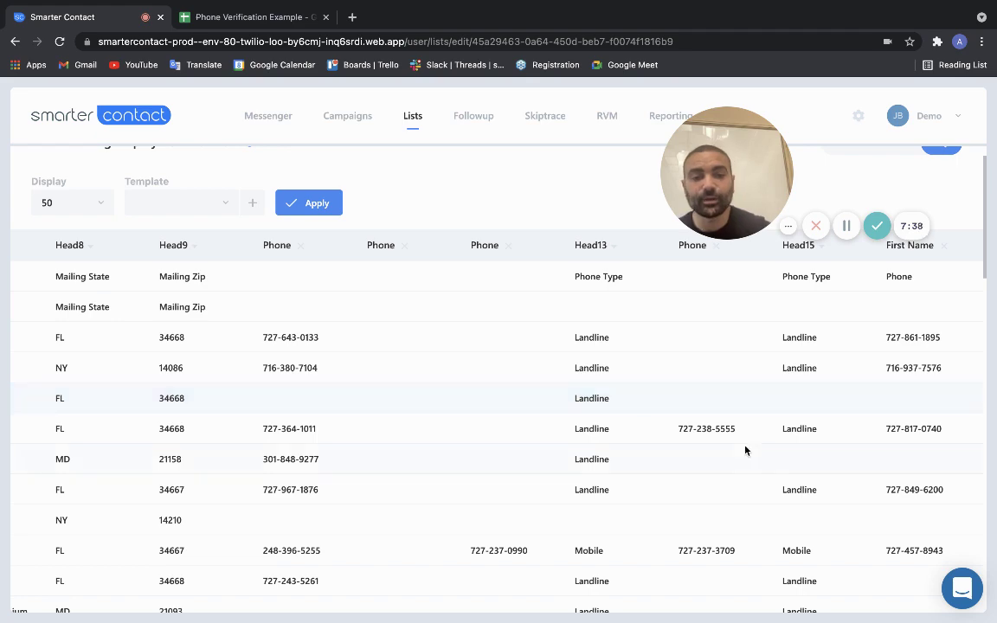
{"action": "scroll", "coordinate": [669, 400], "scroll_direction": "right", "scroll_amount": 1}
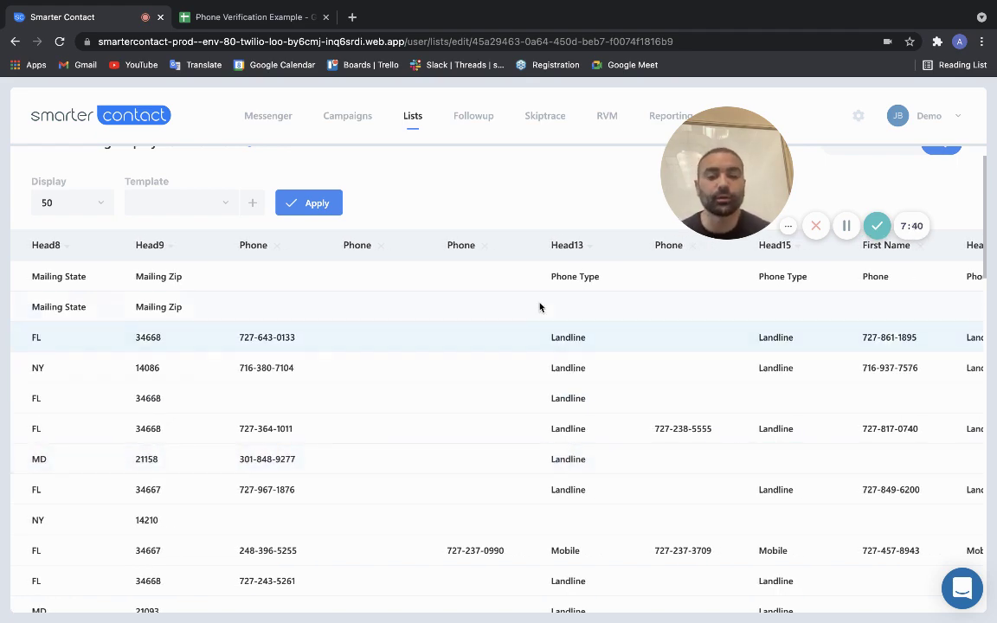
{"action": "scroll", "coordinate": [523, 396], "scroll_direction": "right", "scroll_amount": 4}
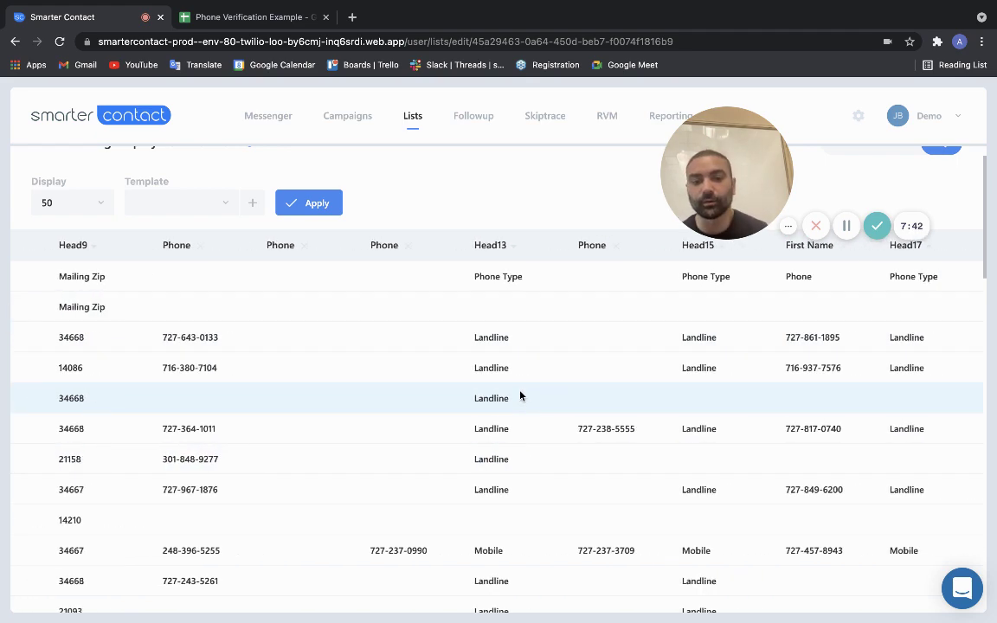
{"action": "scroll", "coordinate": [387, 405], "scroll_direction": "down", "scroll_amount": 2}
{"action": "scroll", "coordinate": [388, 402], "scroll_direction": "right", "scroll_amount": 6}
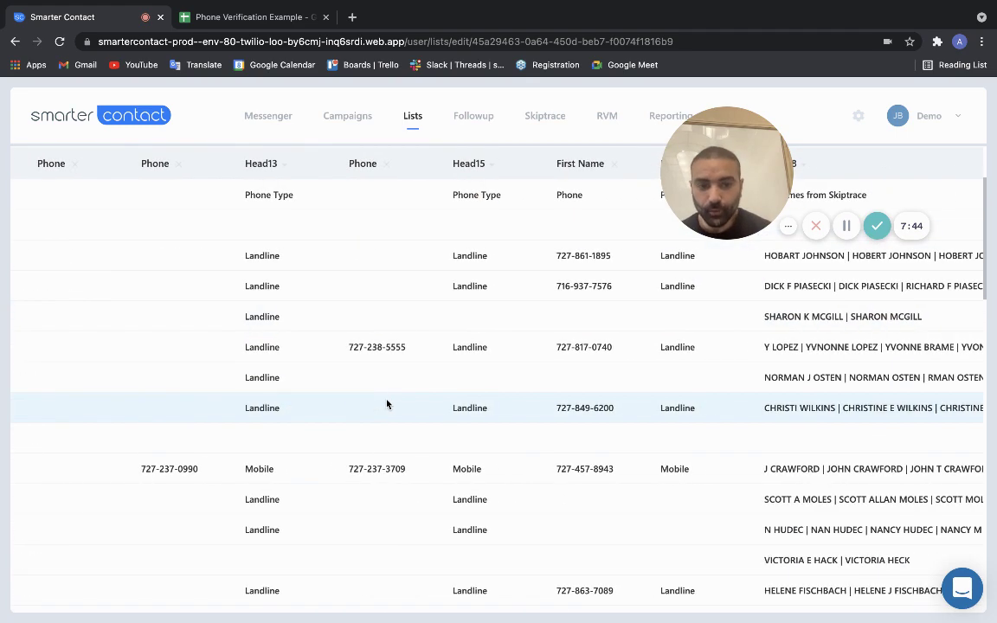
{"action": "scroll", "coordinate": [520, 369], "scroll_direction": "left", "scroll_amount": 3}
{"action": "scroll", "coordinate": [301, 424], "scroll_direction": "down", "scroll_amount": 3}
{"action": "scroll", "coordinate": [301, 424], "scroll_direction": "left", "scroll_amount": 4}
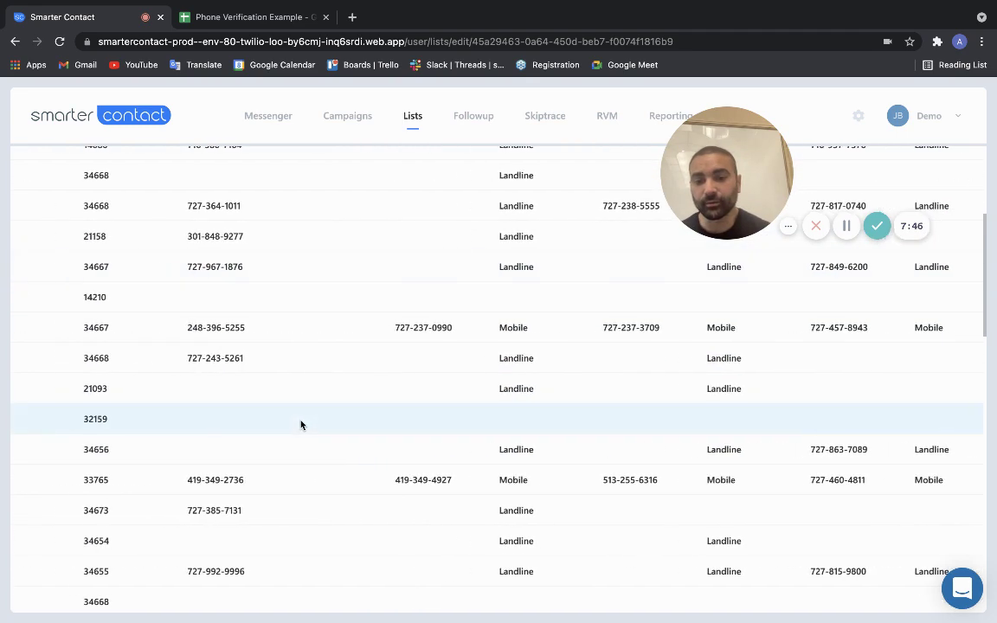
{"action": "scroll", "coordinate": [238, 380], "scroll_direction": "up", "scroll_amount": 2}
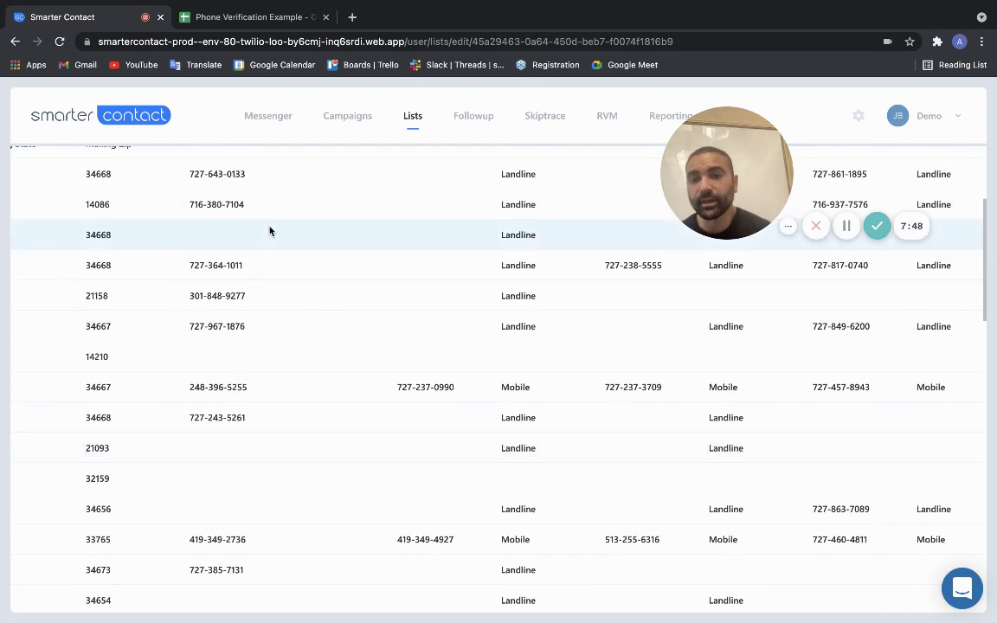
{"action": "scroll", "coordinate": [268, 230], "scroll_direction": "up", "scroll_amount": 2}
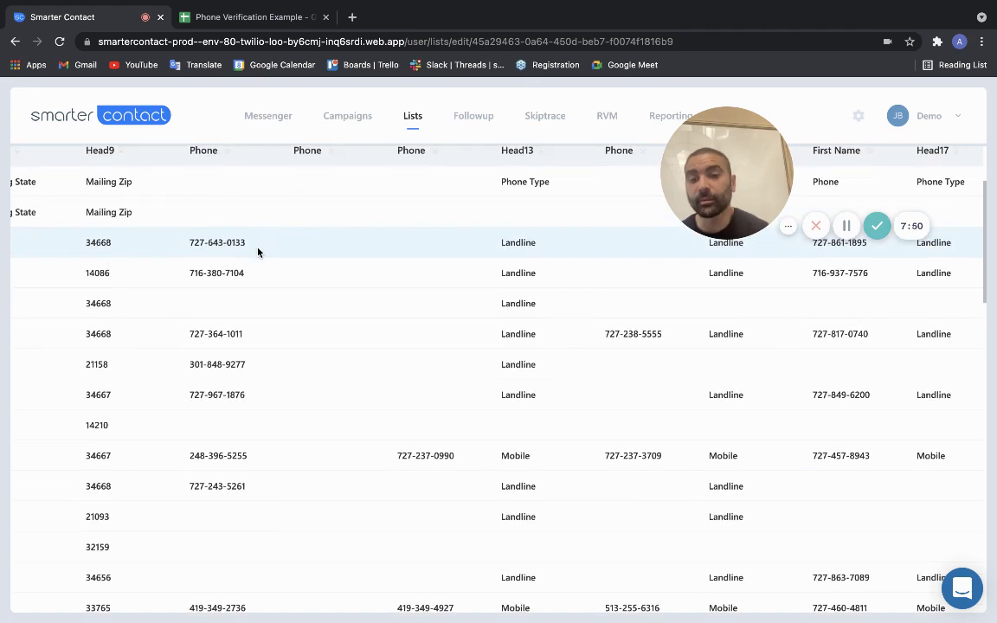
{"action": "scroll", "coordinate": [454, 279], "scroll_direction": "up", "scroll_amount": 1}
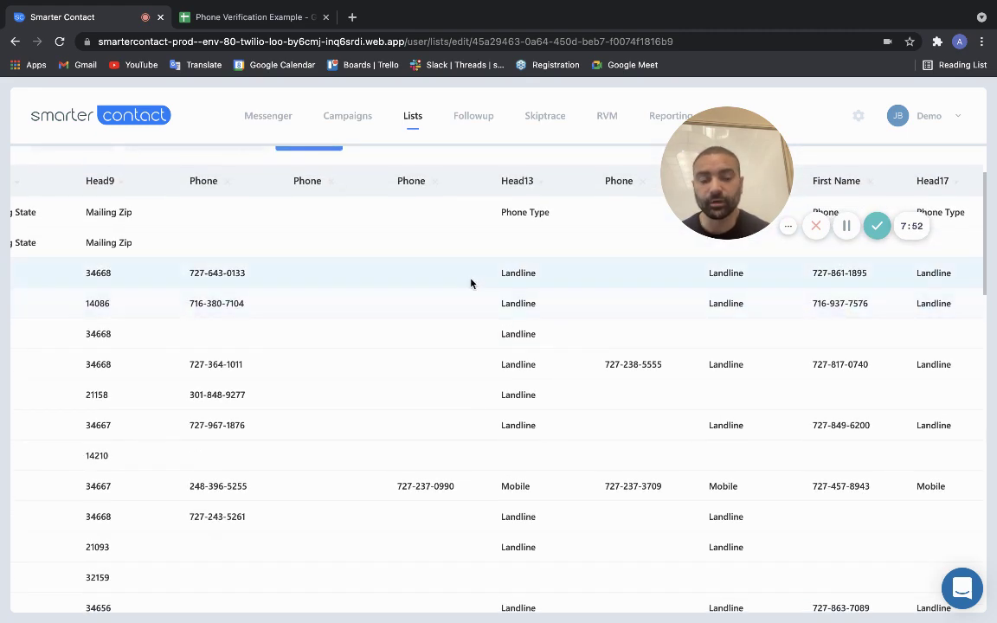
Compare the remaining phone numbers with the Phone Type columns, and review the list from its property address columns to its Phone columns
{"action": "scroll", "coordinate": [629, 388], "scroll_direction": "right", "scroll_amount": 3}
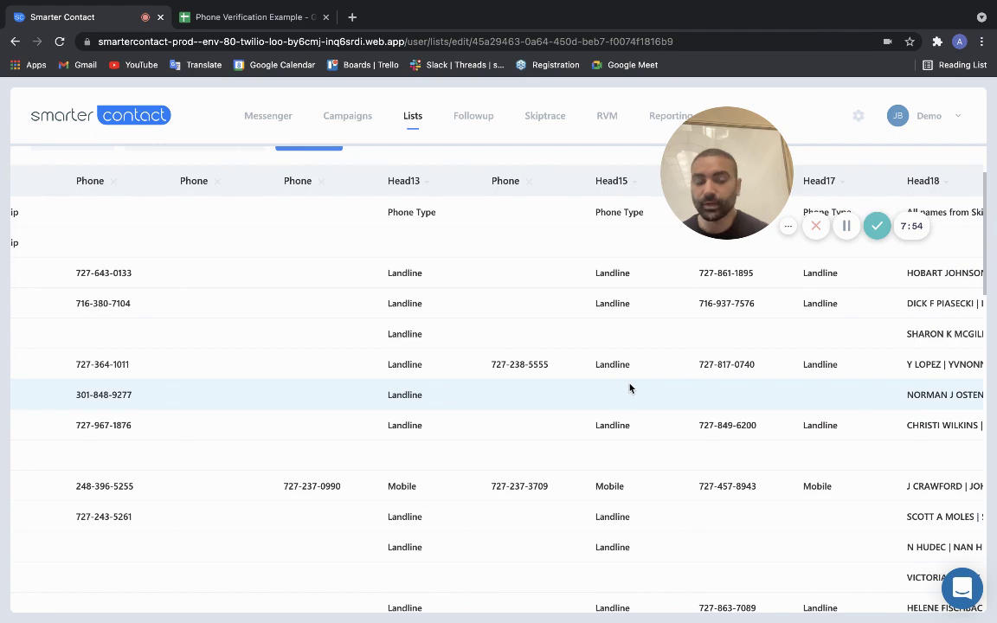
{"action": "scroll", "coordinate": [630, 388], "scroll_direction": "down", "scroll_amount": 3}
{"action": "scroll", "coordinate": [640, 359], "scroll_direction": "up", "scroll_amount": 1}
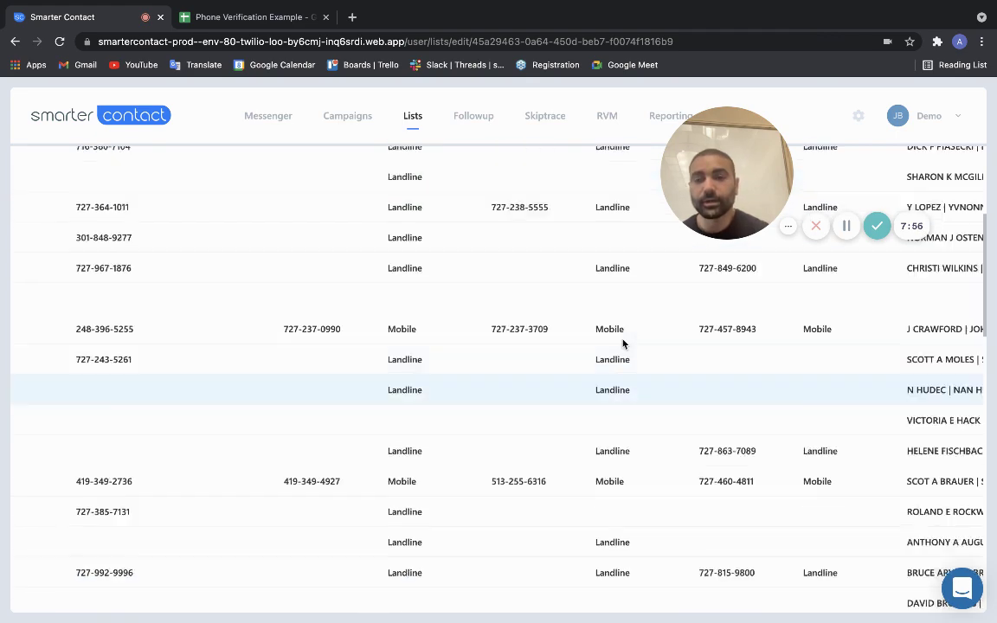
{"action": "scroll", "coordinate": [623, 343], "scroll_direction": "up", "scroll_amount": 5}
{"action": "scroll", "coordinate": [623, 344], "scroll_direction": "left", "scroll_amount": 10}
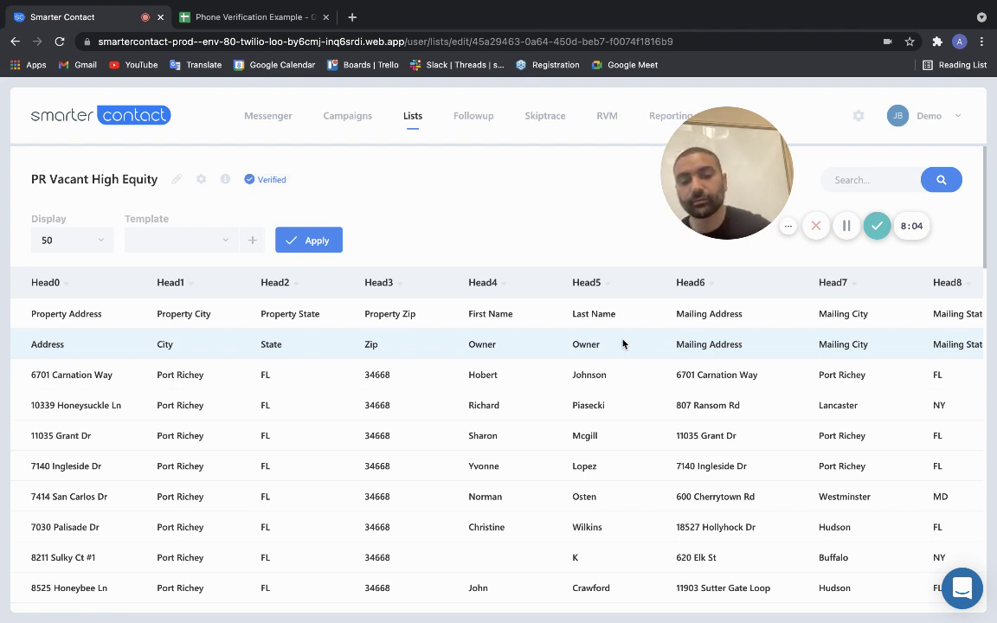
{"action": "scroll", "coordinate": [622, 344], "scroll_direction": "right", "scroll_amount": 3}
{"action": "scroll", "coordinate": [620, 437], "scroll_direction": "down", "scroll_amount": 1}
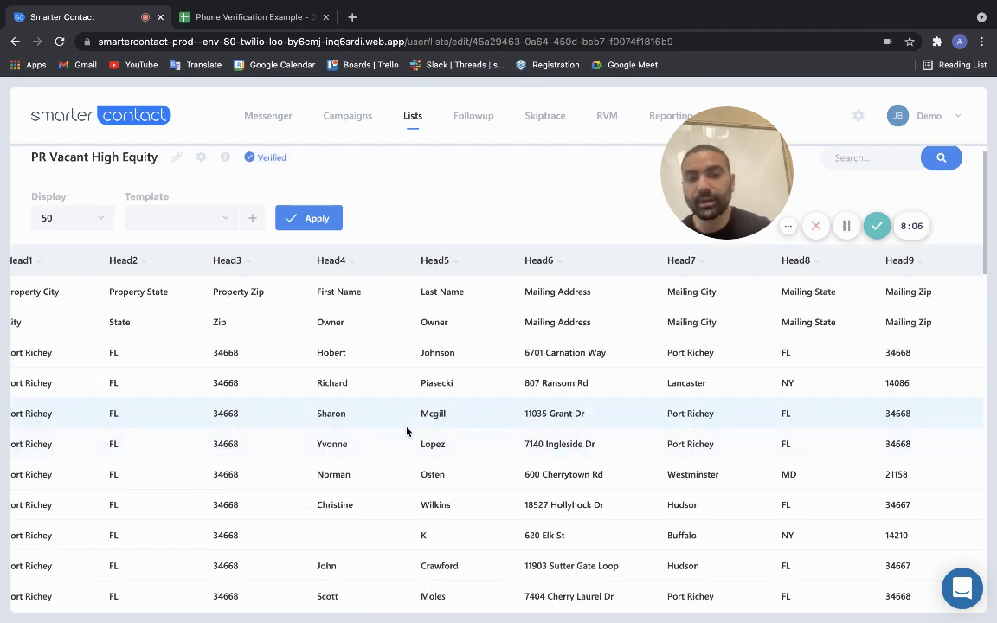
{"action": "scroll", "coordinate": [407, 431], "scroll_direction": "right", "scroll_amount": 8}
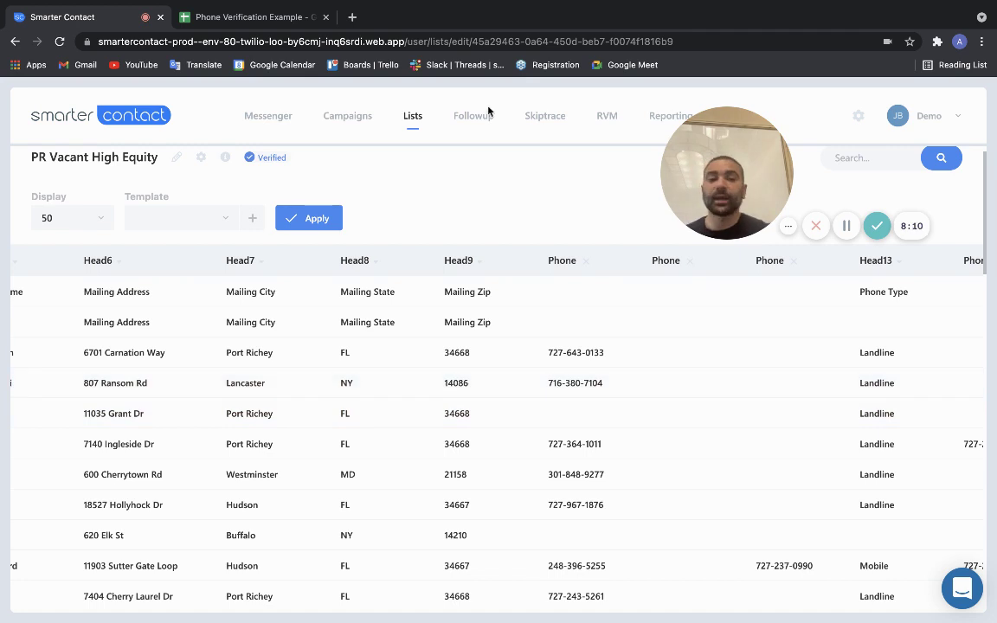
Switch to the Phone Verification Example spreadsheet in Google Sheets and check the number count in the With Verification section
{"action": "left_click", "coordinate": [251, 18]}
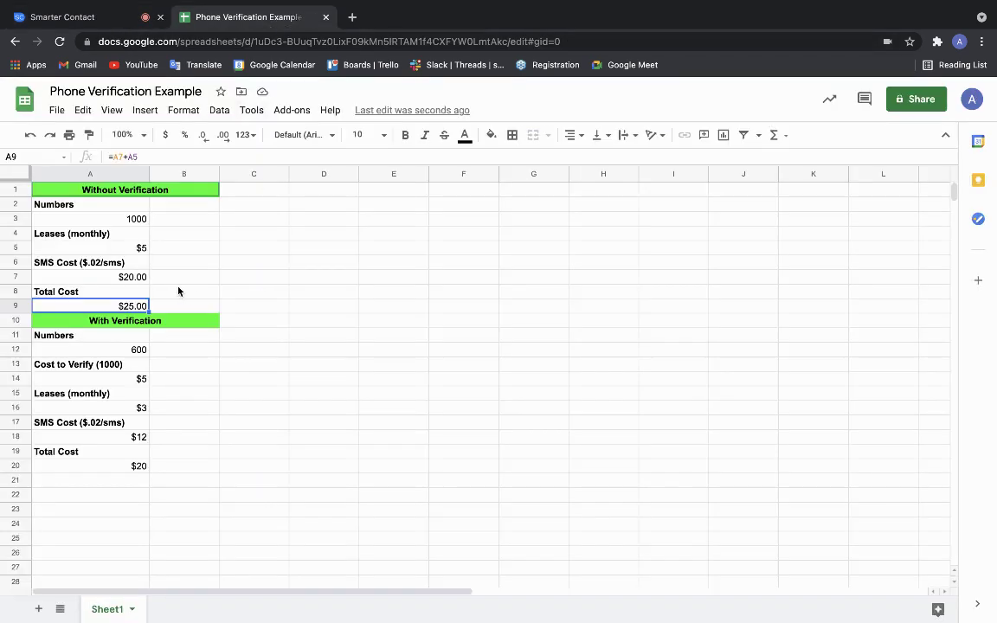
{"action": "left_click", "coordinate": [144, 349]}
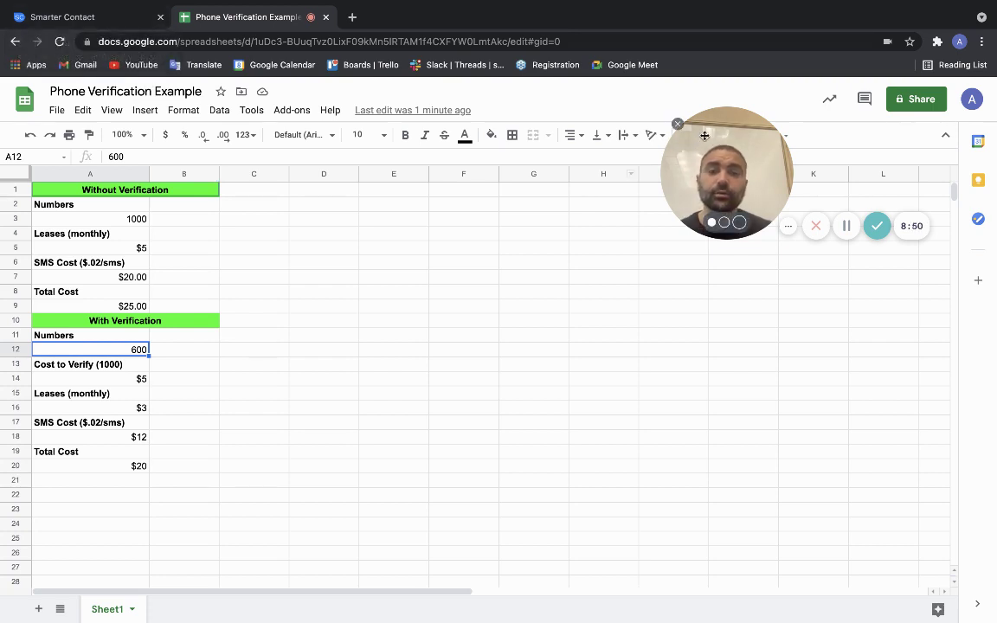
{"action": "left_click_drag", "start_coordinate": [705, 135], "coordinate": [436, 166]}
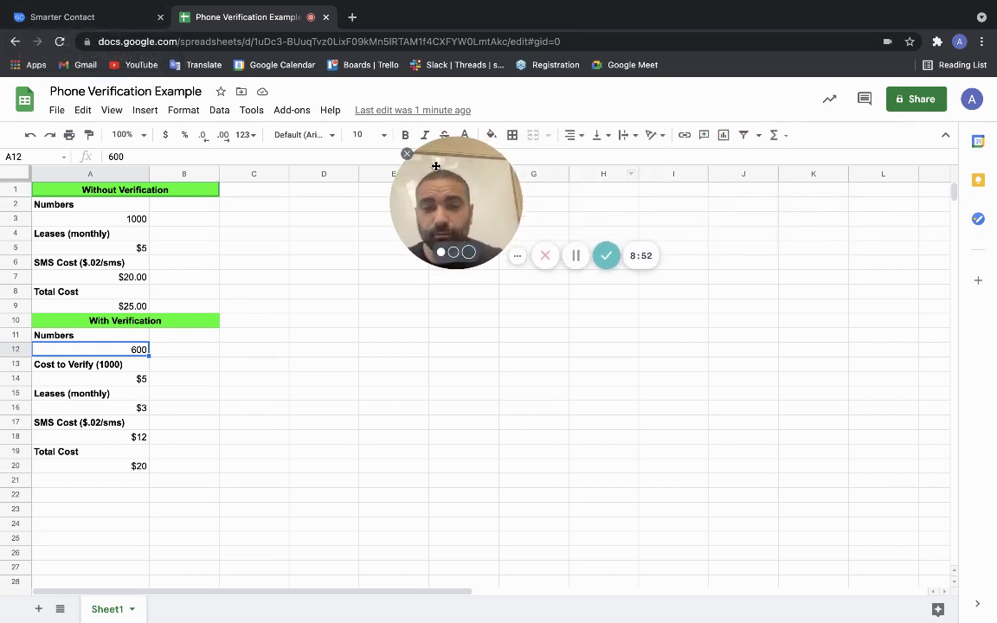